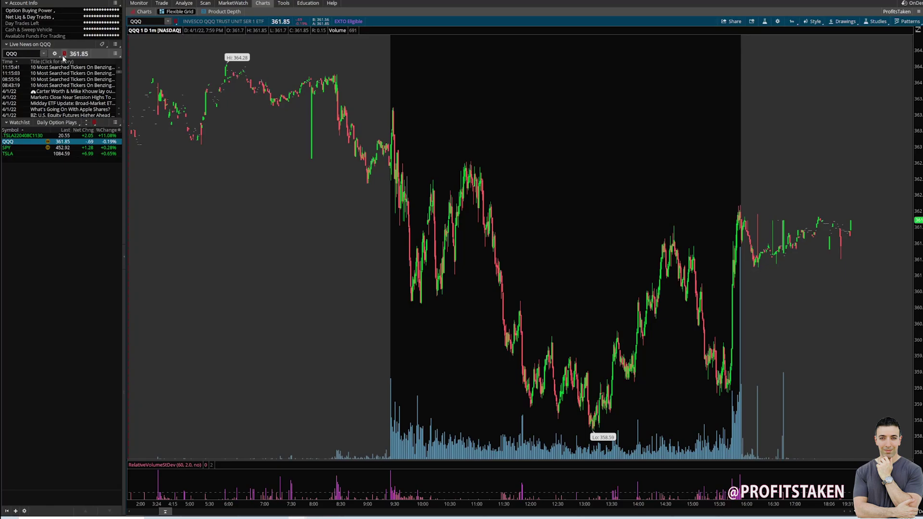
Step: Switch the Live News gadget's link colour to blue and back to red
left_click(64, 55)
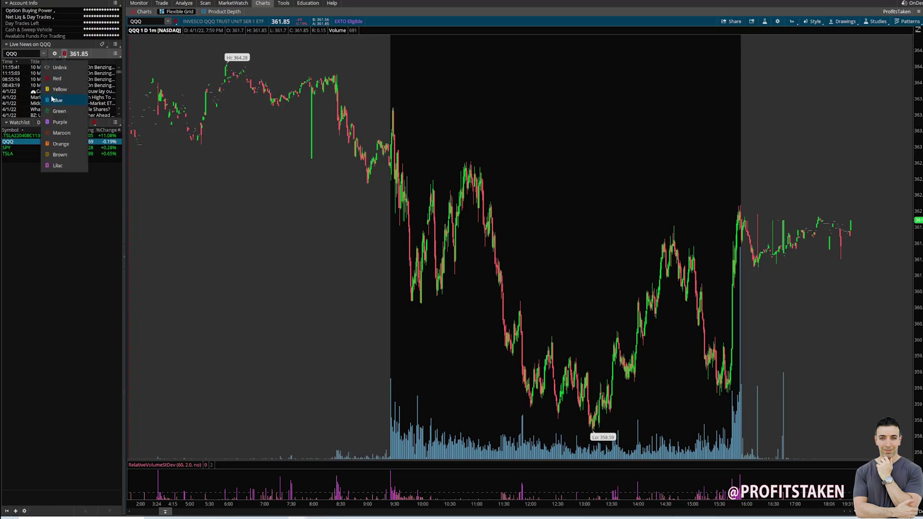
left_click(59, 69)
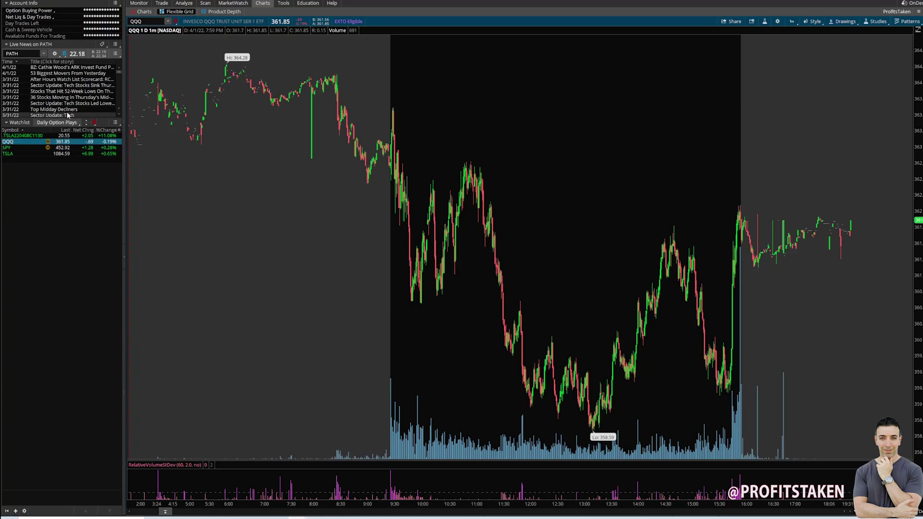
left_click(65, 54)
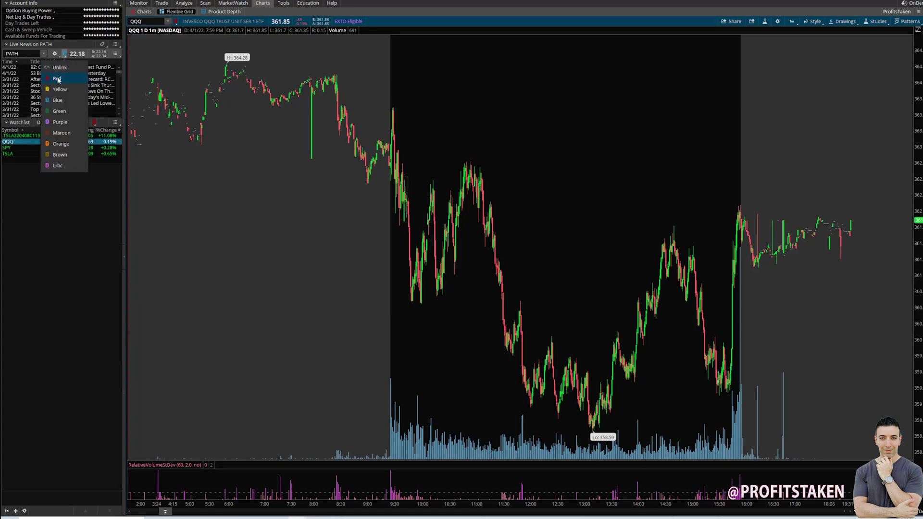
left_click(57, 79)
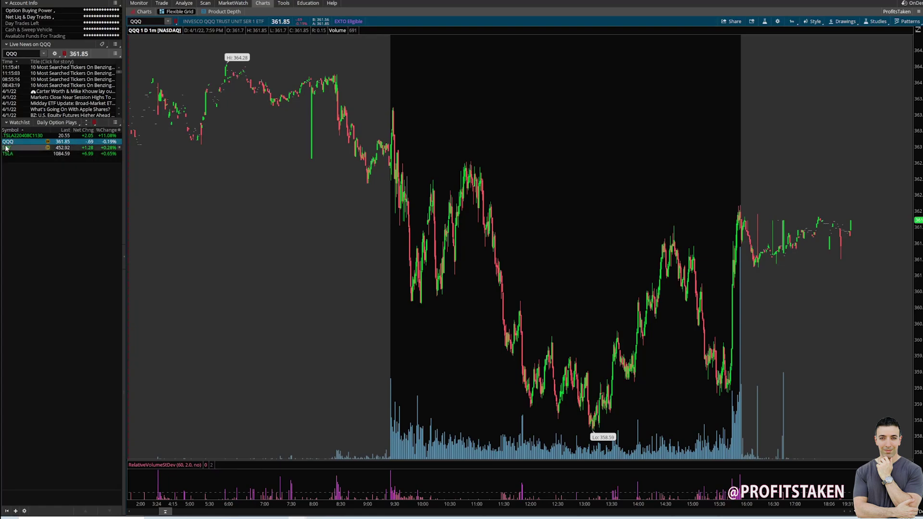
Step: Load SPY from the watchlist and view its option chain in the detached All Products window
key("Down")
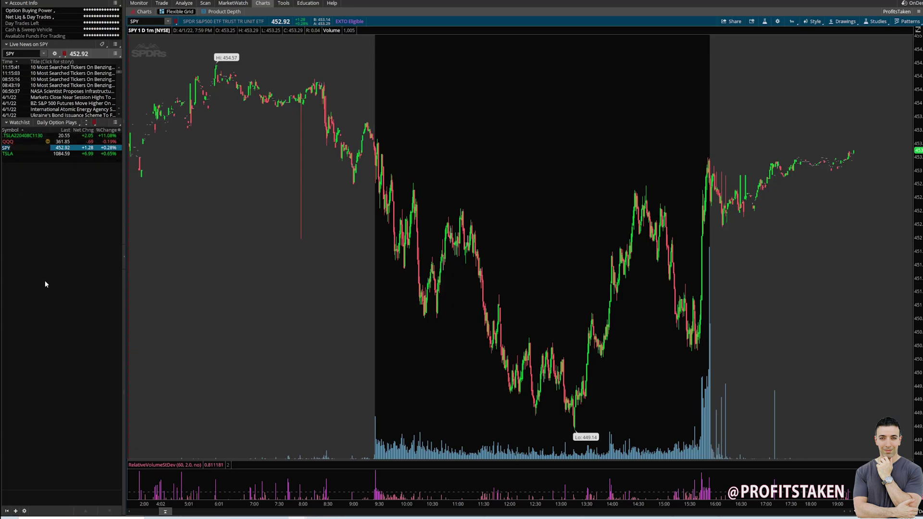
left_click(163, 4)
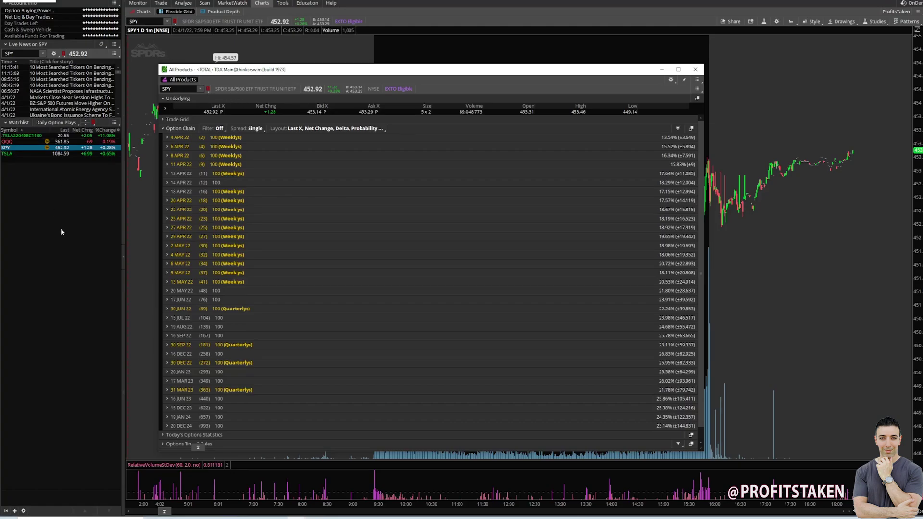
left_click(224, 43)
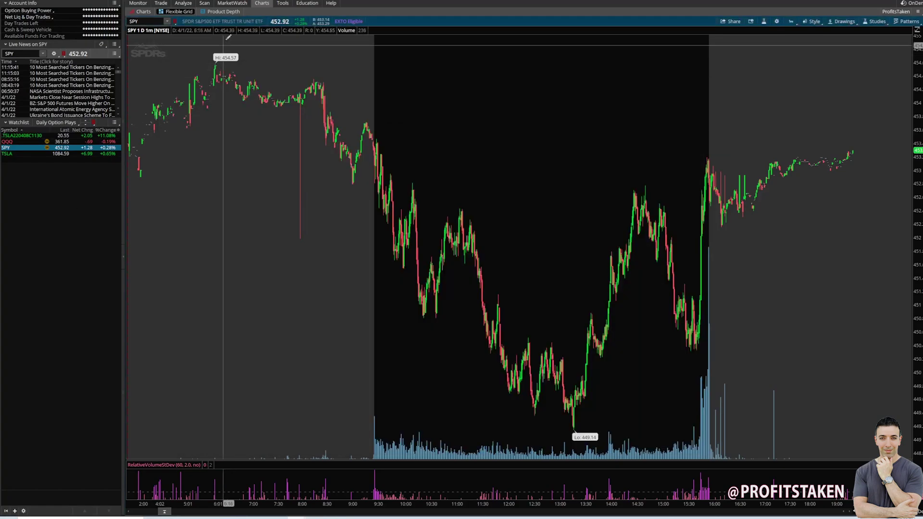
Step: Open the Trade page, look up the option for detaching All Products, and return to the charts
left_click(232, 4)
left_click(262, 4)
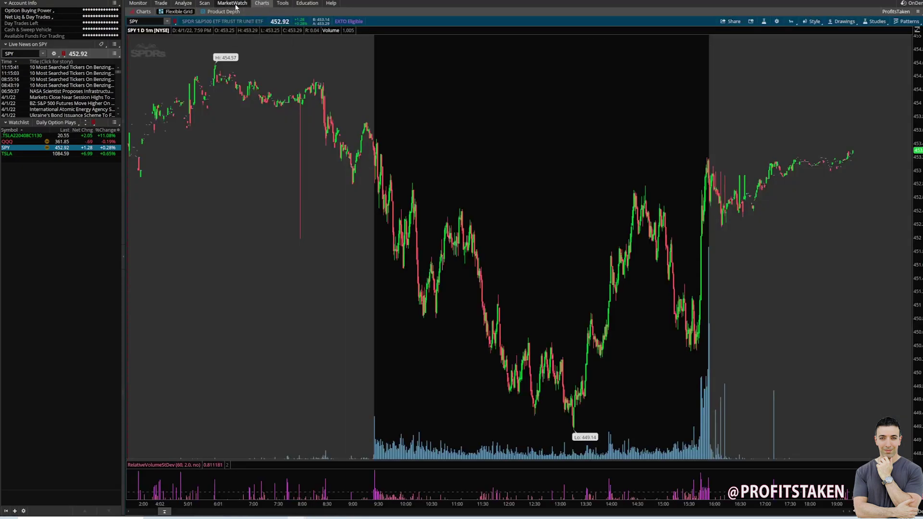
left_click(205, 3)
left_click(164, 4)
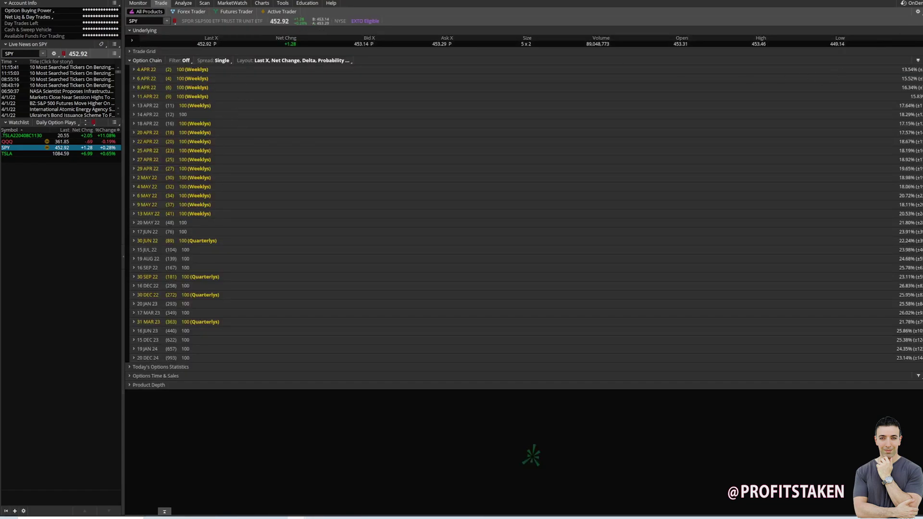
left_click(917, 11)
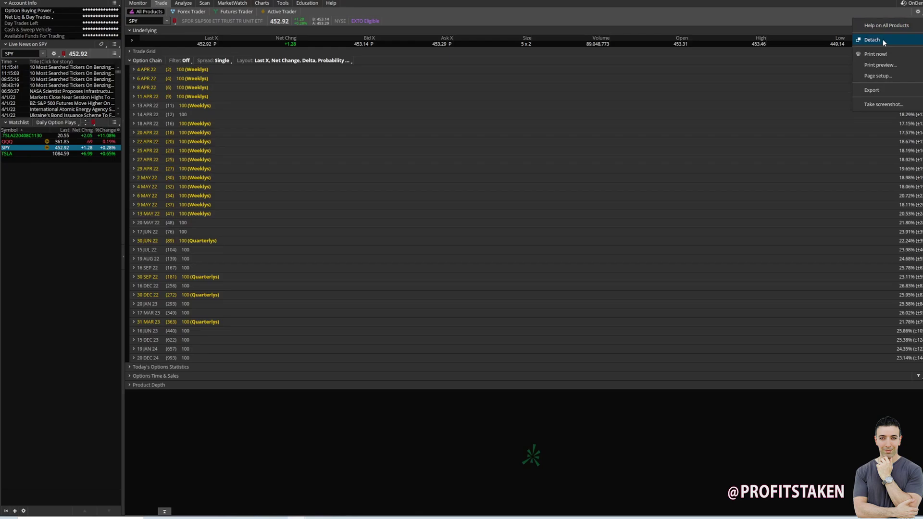
left_click(84, 207)
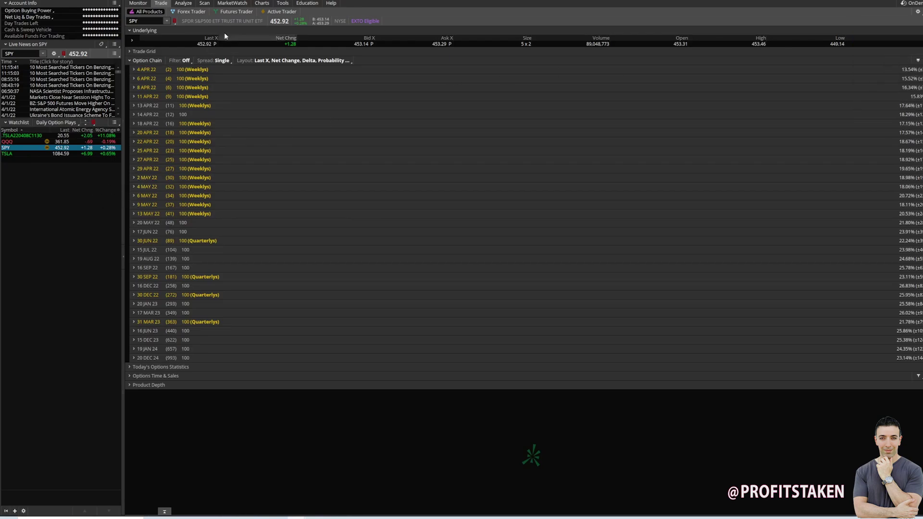
left_click(262, 4)
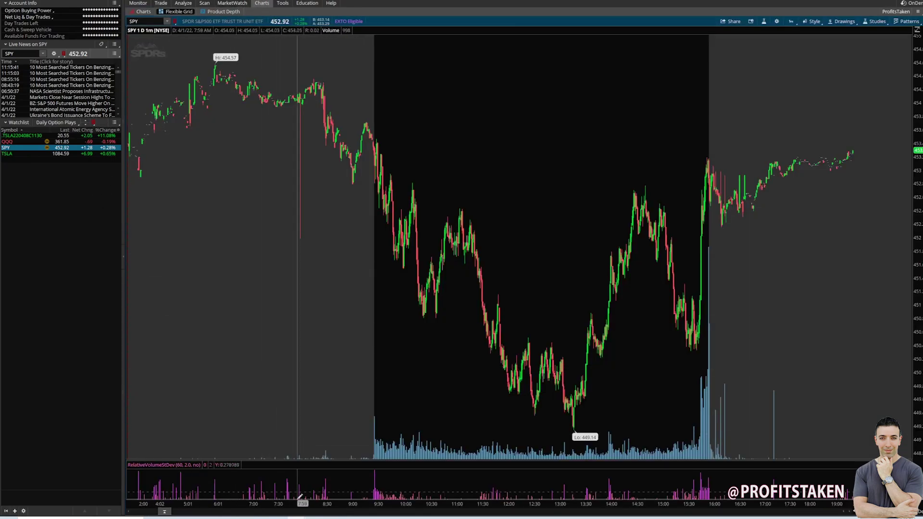
Step: Bring the detached All Products window to the front and reposition it over the chart
key("alt+Tab")
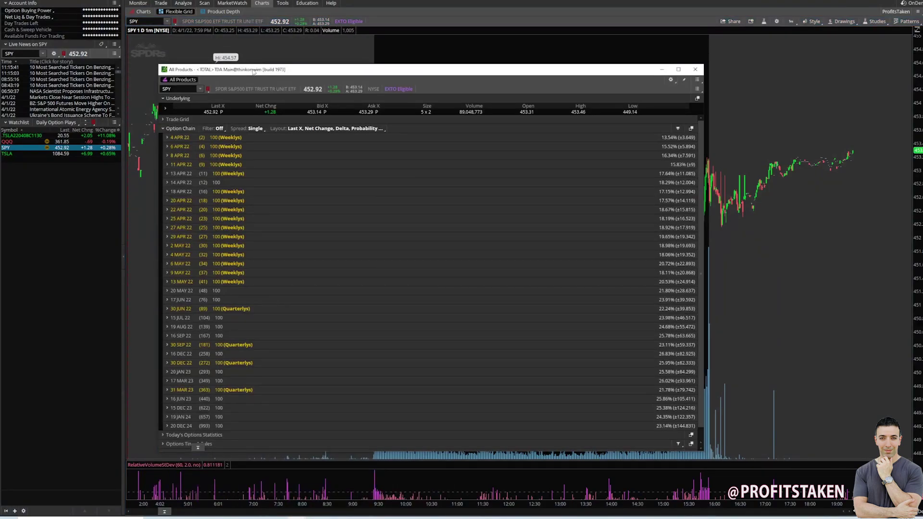
left_click_drag(254, 71, 298, 51)
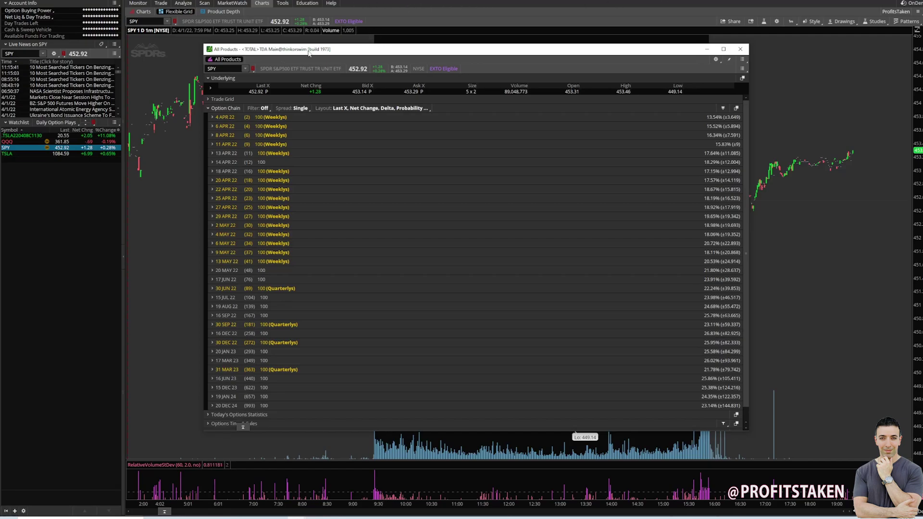
left_click_drag(309, 50, 233, 50)
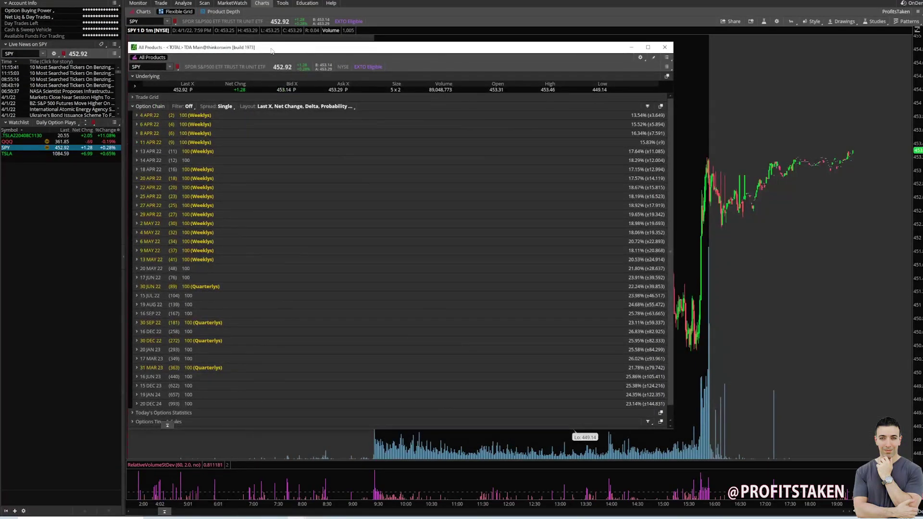
key("alt+F4")
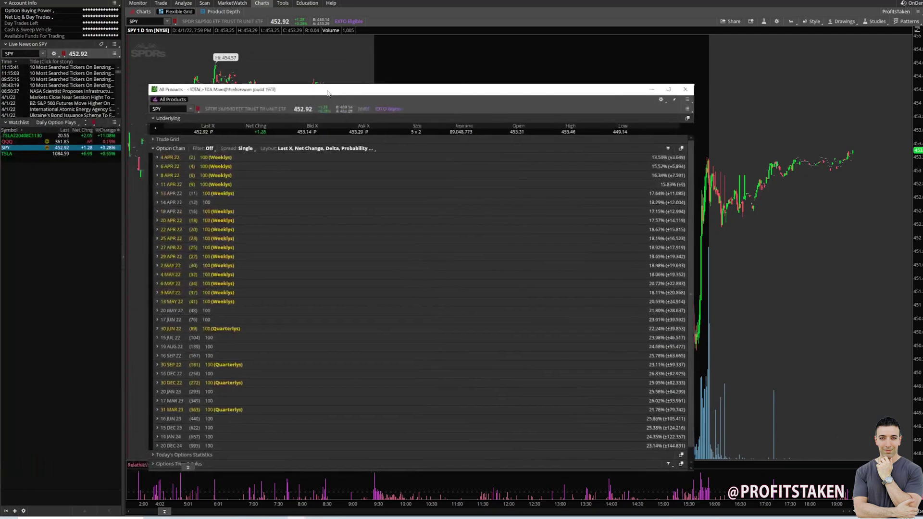
left_click_drag(267, 93, 286, 84)
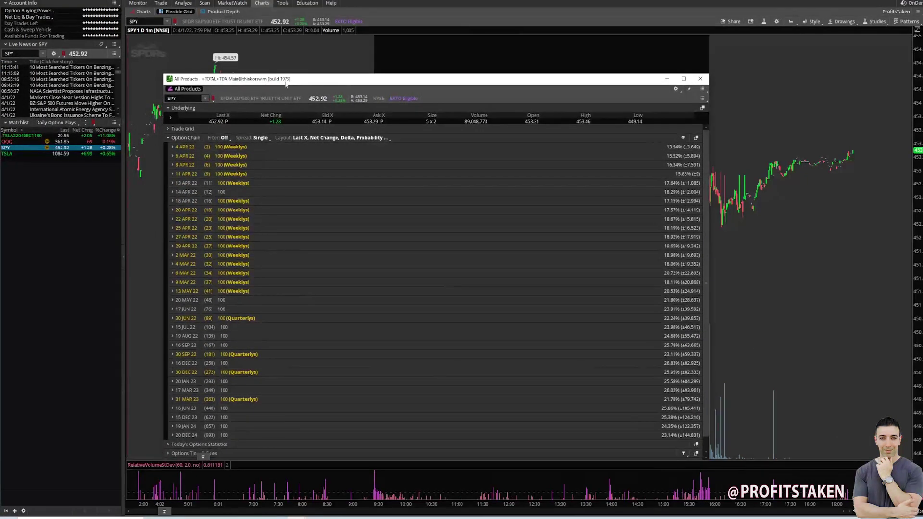
Step: Load TSLA in the detached All Products window and expand its 8 APR 22 weekly option chain
left_click(179, 99)
type("TSLA")
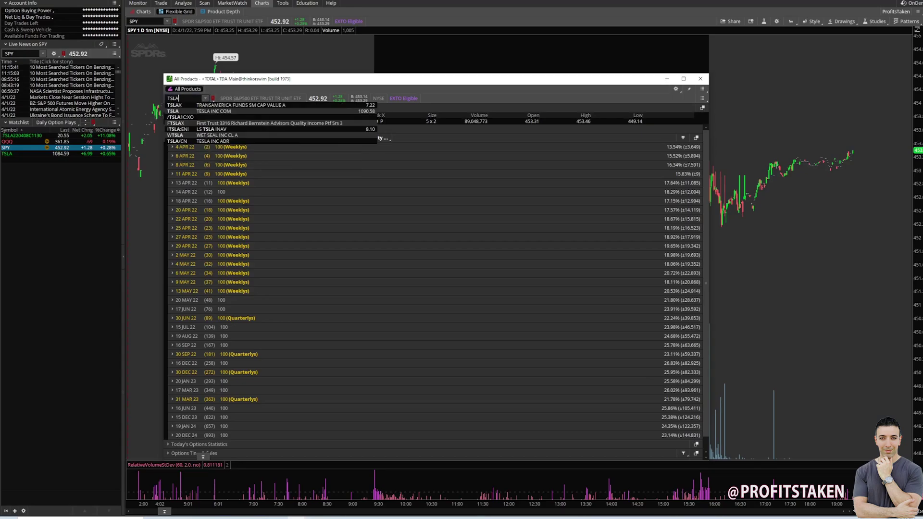
key("Return")
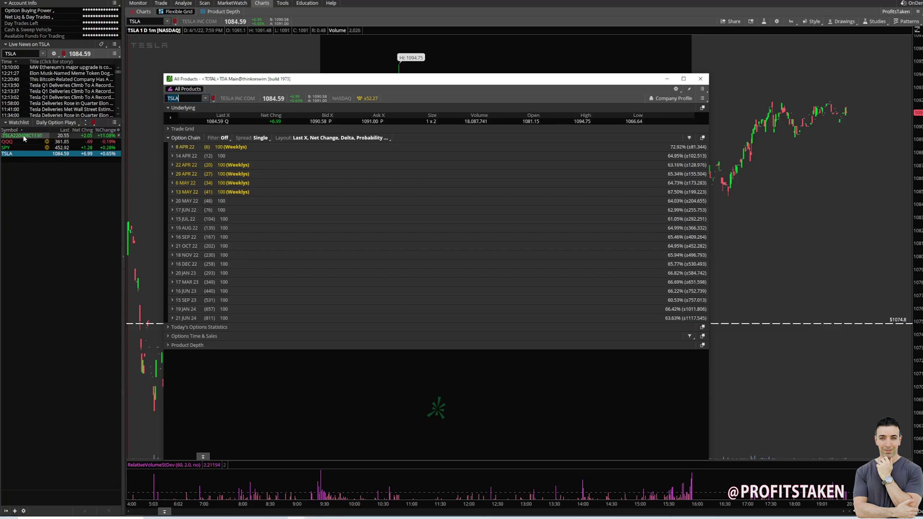
left_click(172, 148)
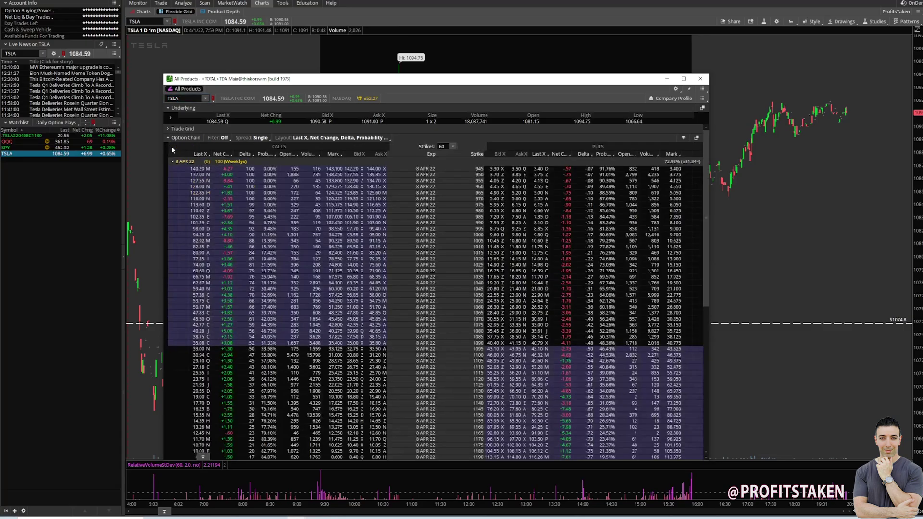
scroll(382, 292, "down", 1)
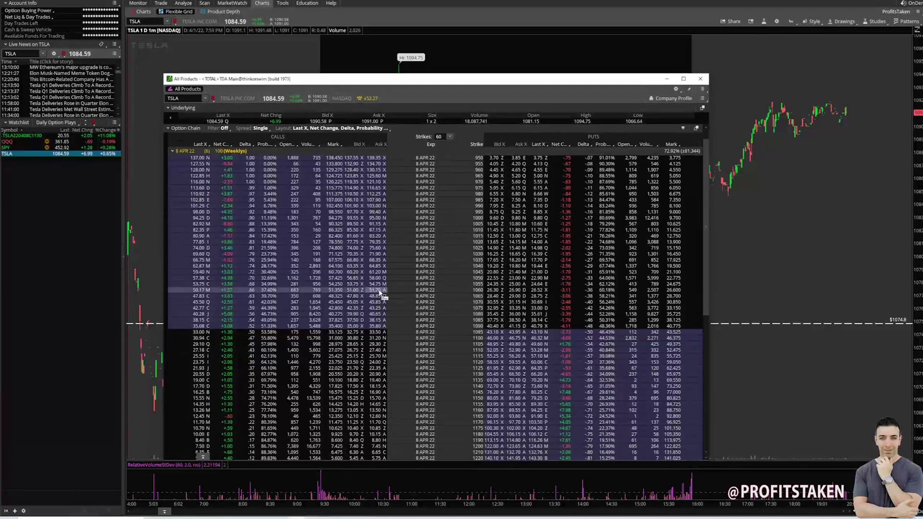
Step: Enter the TSLA 8 APR 22 1130 call, .TSLA220408C1130, in the Daily Option Plays watchlist and load its chart
right_click(377, 375)
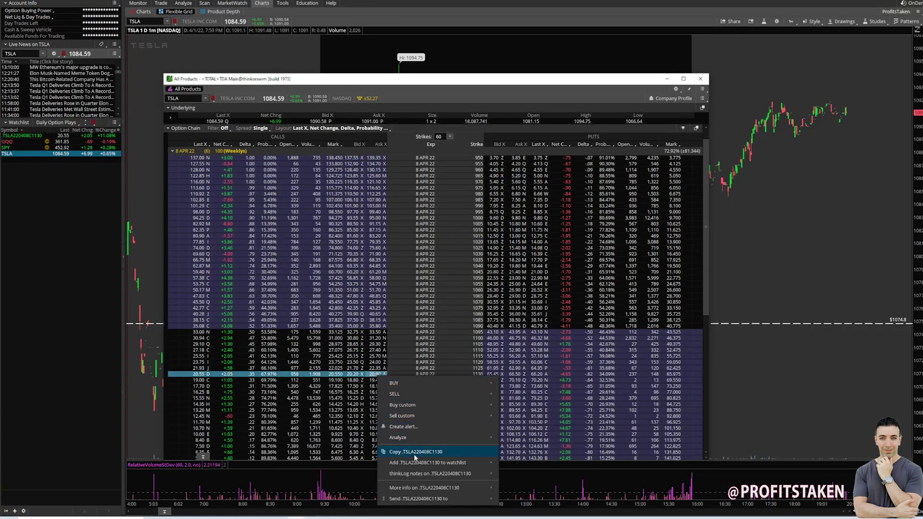
mouse_move(442, 498)
left_click(62, 284)
left_click(9, 160)
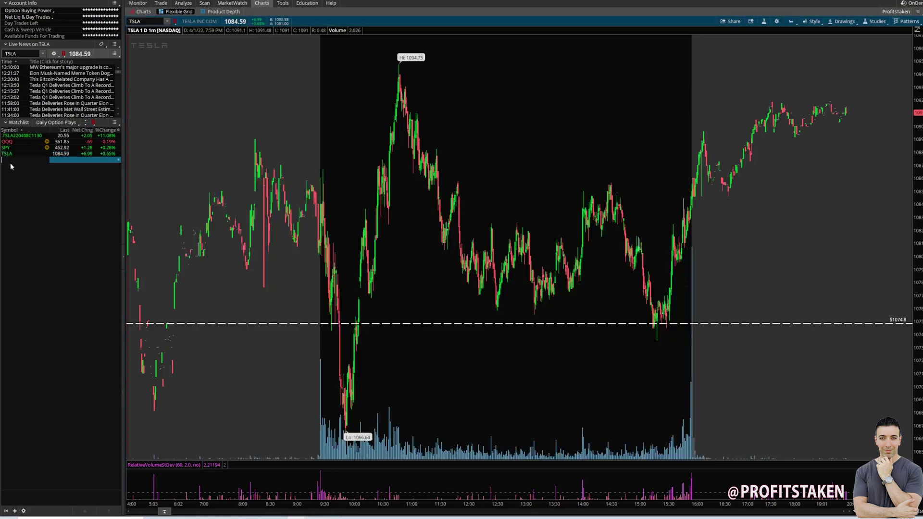
type(".TSLA220408C1130")
key("Return")
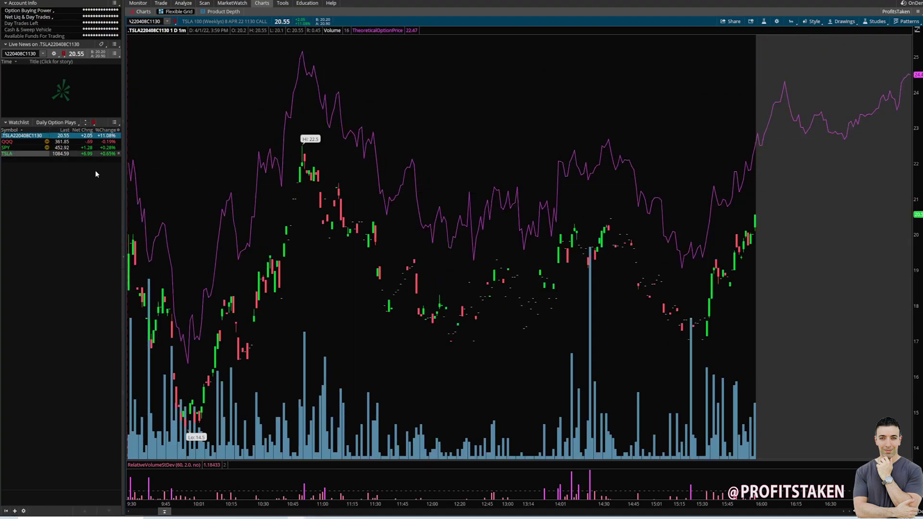
Step: Load TSLA from the watchlist and view the saved layouts and settings available for the flexible grid
left_click(96, 154)
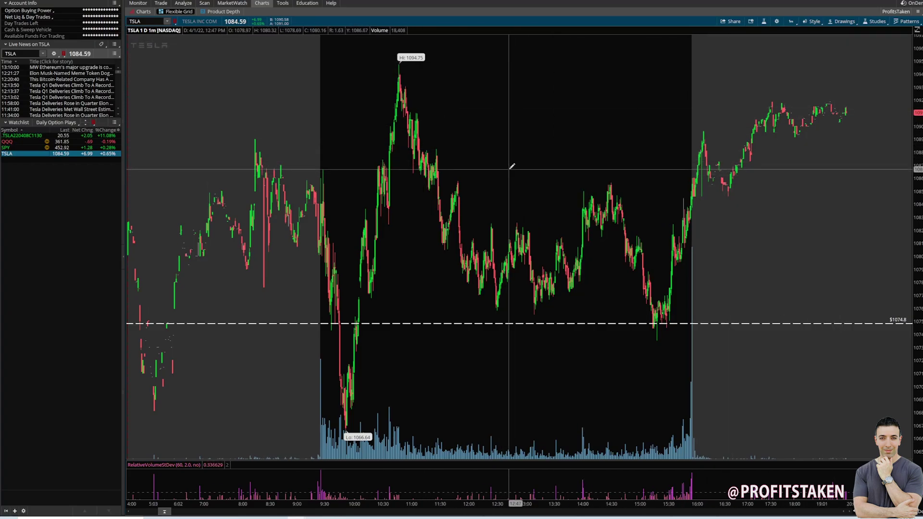
left_click(916, 13)
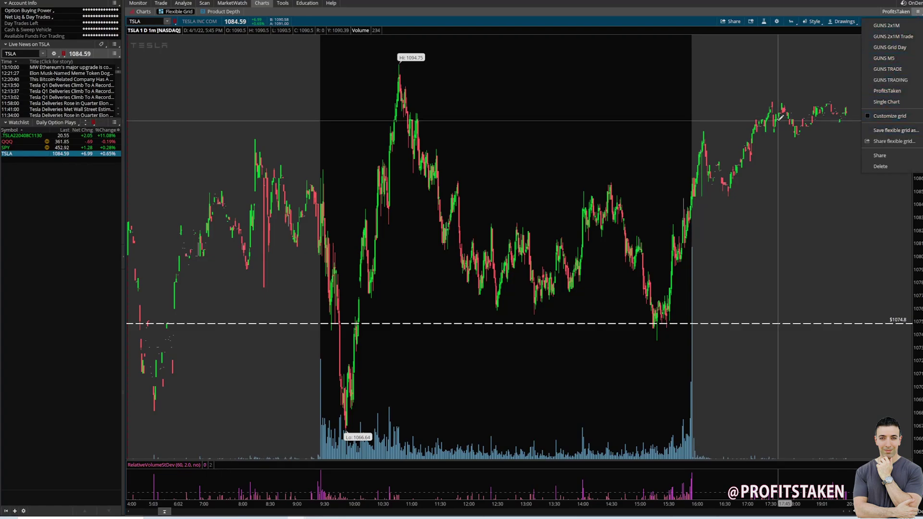
left_click(559, 20)
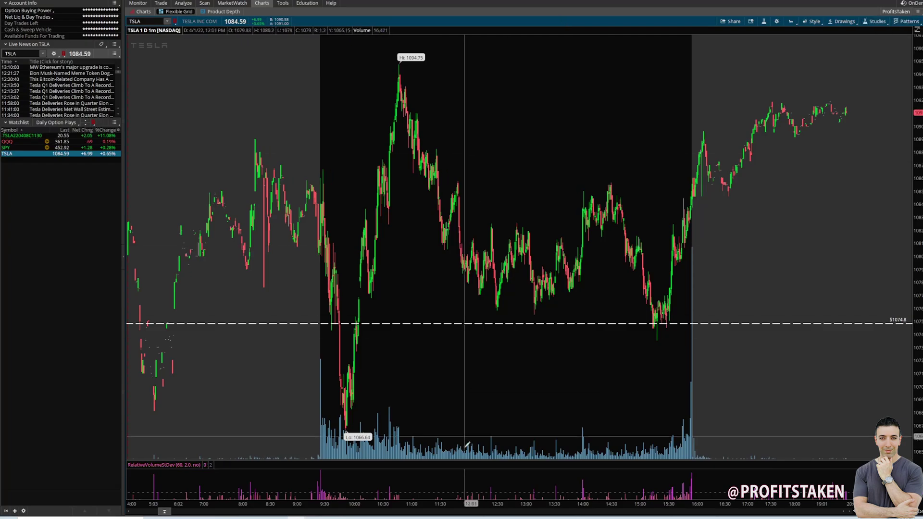
Step: Turn on grid customization, load the TSLA chart and add an empty chart cell to the right of it
key("alt+Tab")
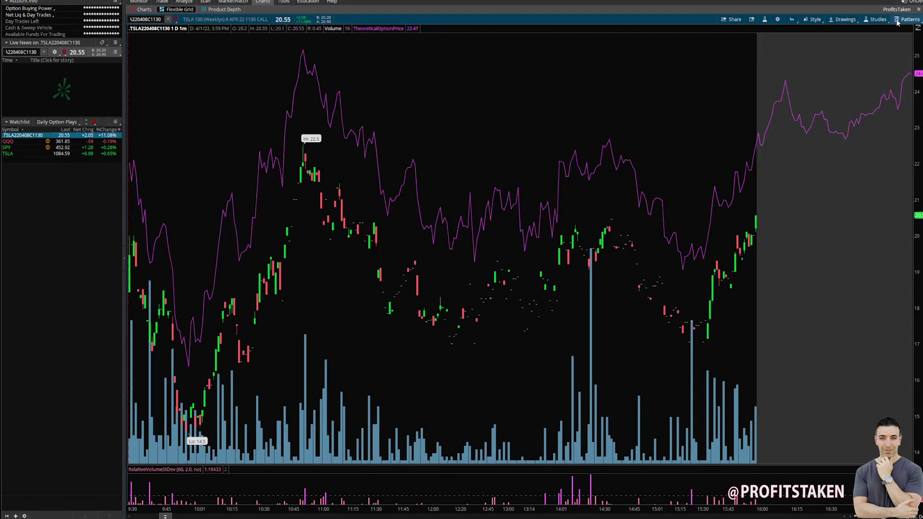
left_click(918, 10)
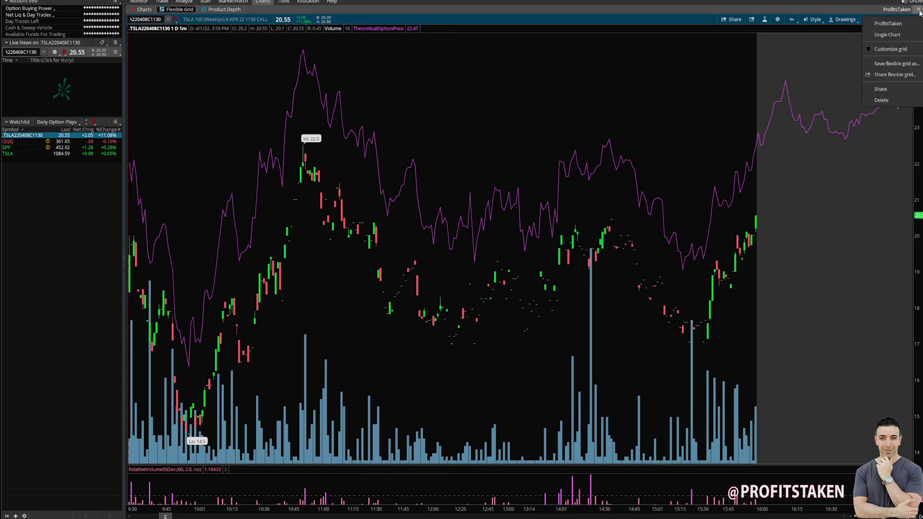
left_click(890, 50)
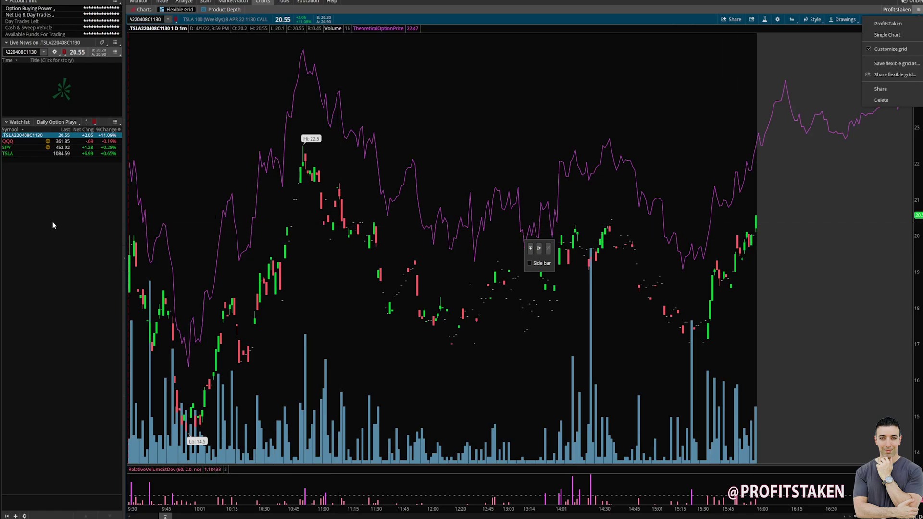
left_click(16, 154)
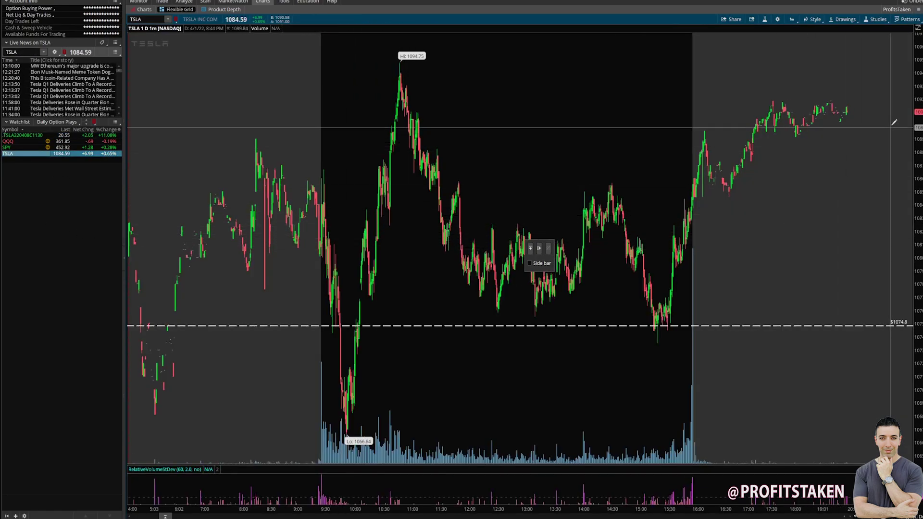
left_click(539, 248)
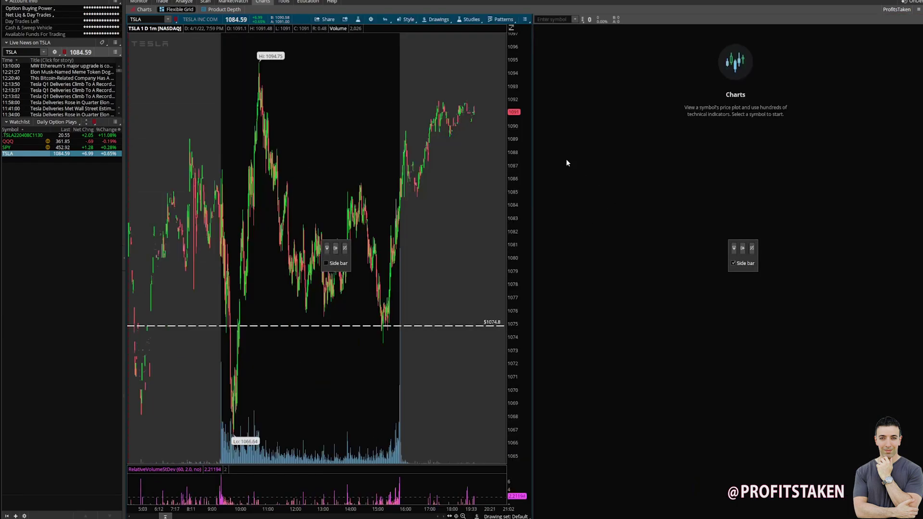
Step: Widen the existing TSLA chart and load TSLA in the new chart cell
left_click_drag(533, 141, 614, 138)
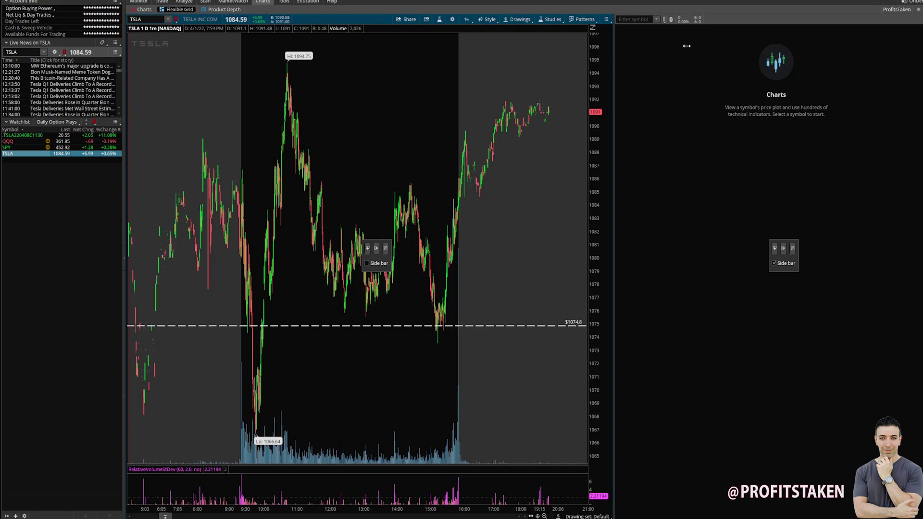
left_click(773, 263)
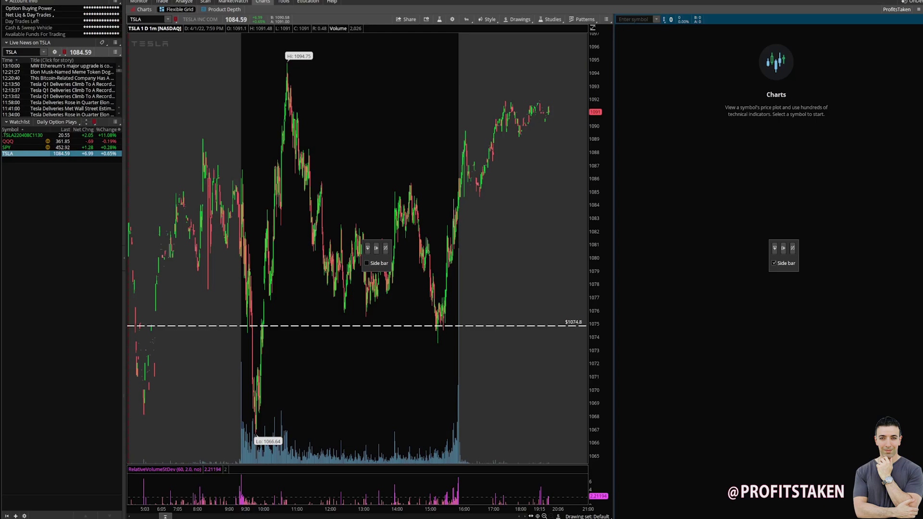
left_click(635, 19)
type("TSLA")
key("Return")
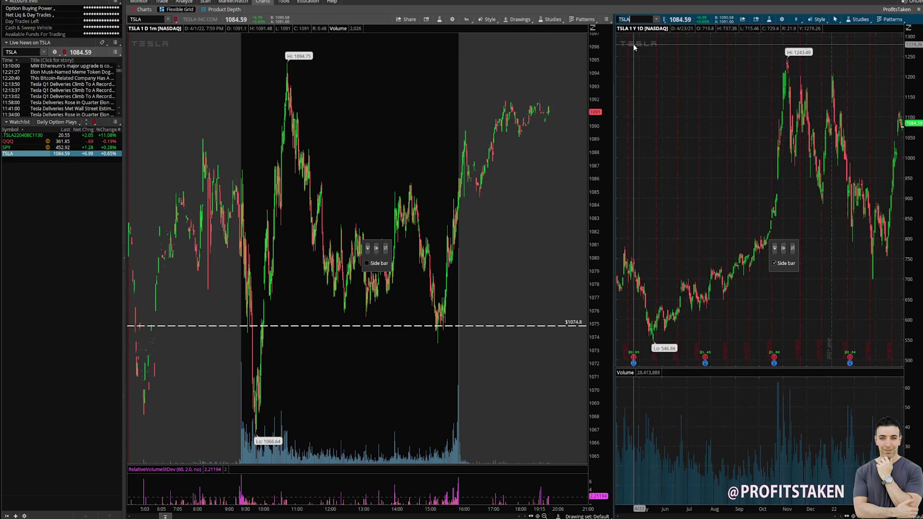
Step: Enable Overlap volume in the chart settings so volume is drawn over the price chart
left_click(783, 20)
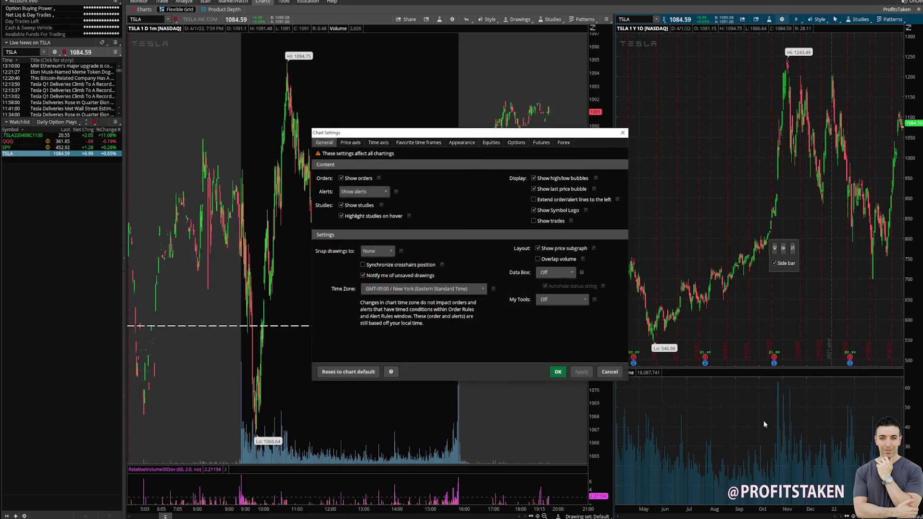
left_click(537, 260)
left_click(581, 372)
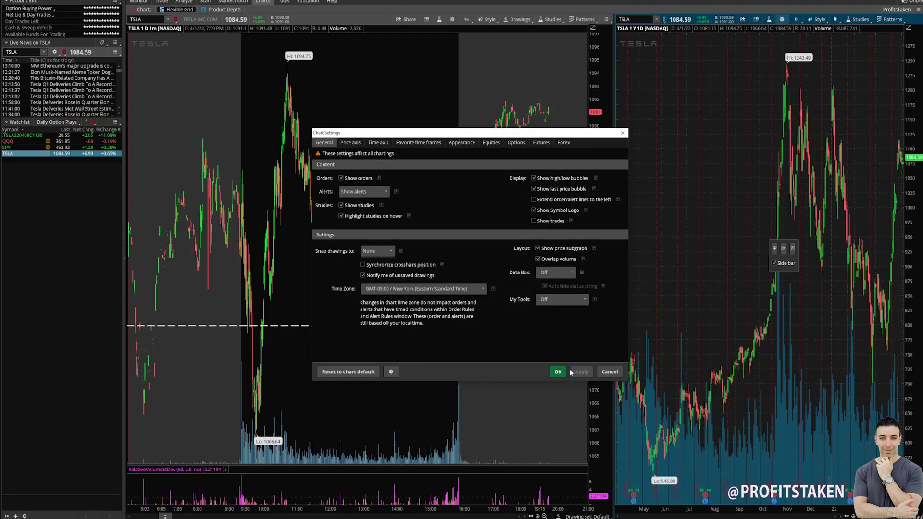
left_click(558, 372)
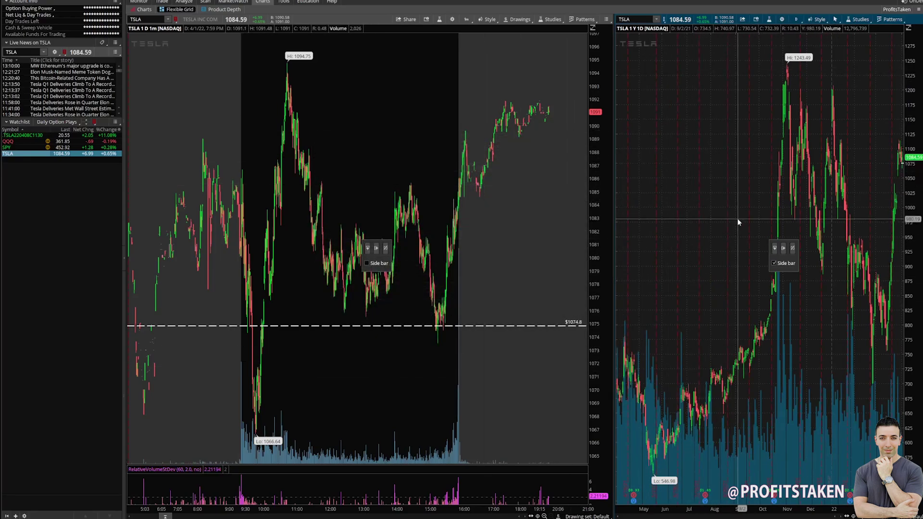
Step: Link the second grid cell to the yellow group and replace its chart with the Active Trader price ladder
left_click(663, 19)
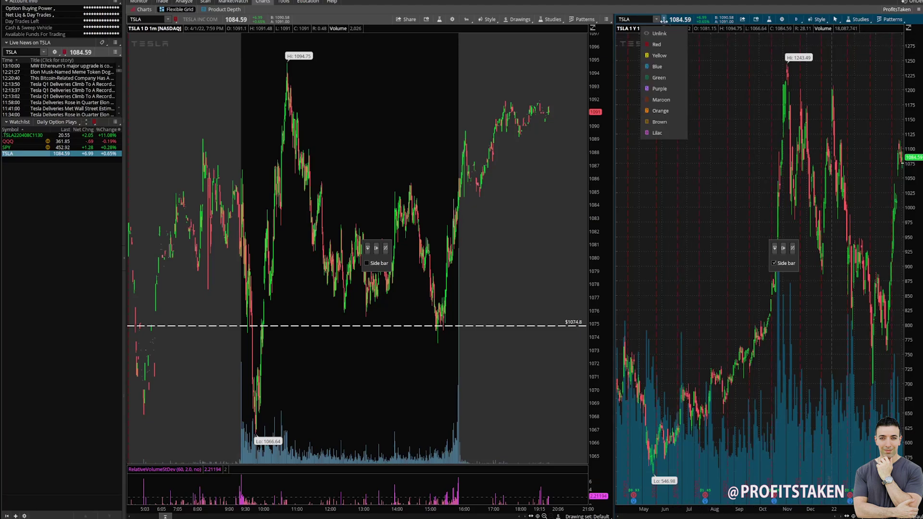
left_click(659, 56)
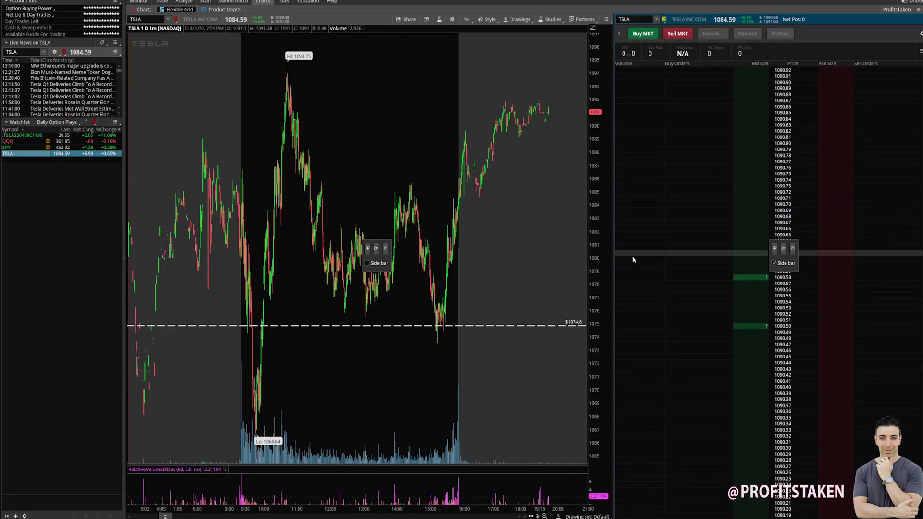
Step: Turn off grid customization for the flexible grid
left_click(918, 10)
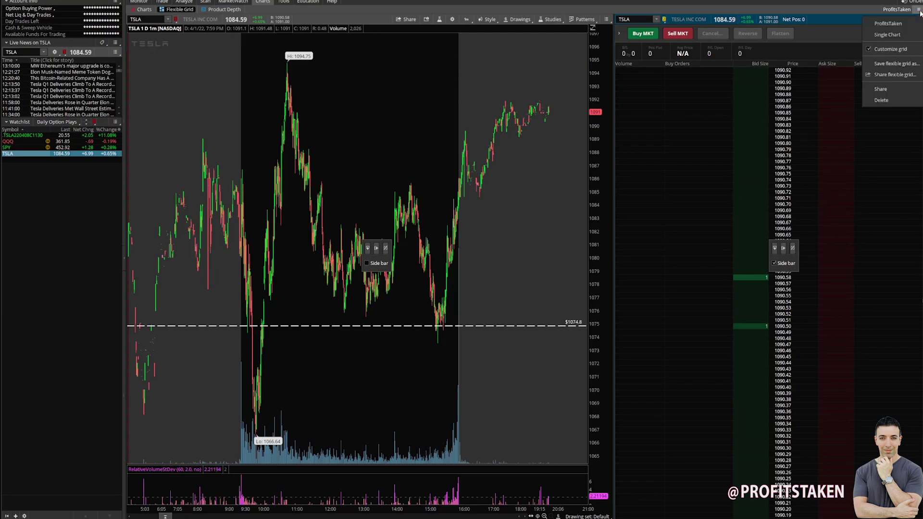
left_click(888, 50)
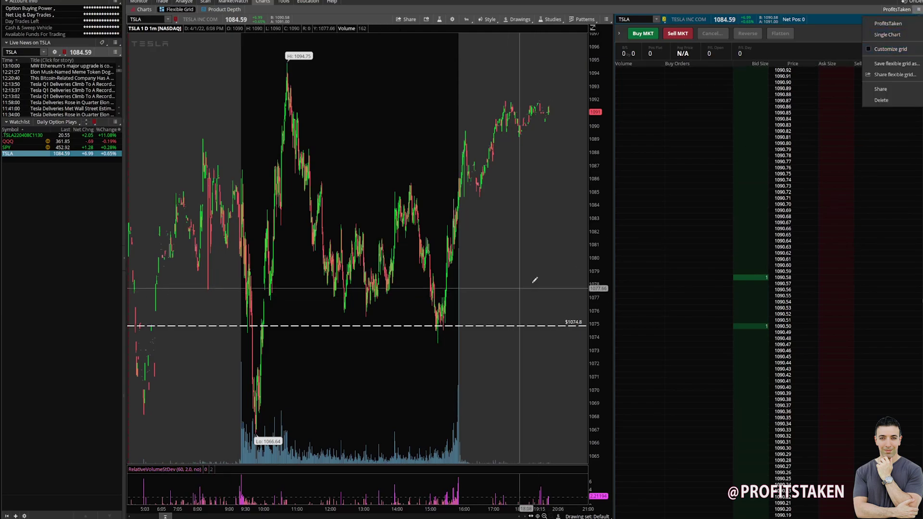
left_click(92, 286)
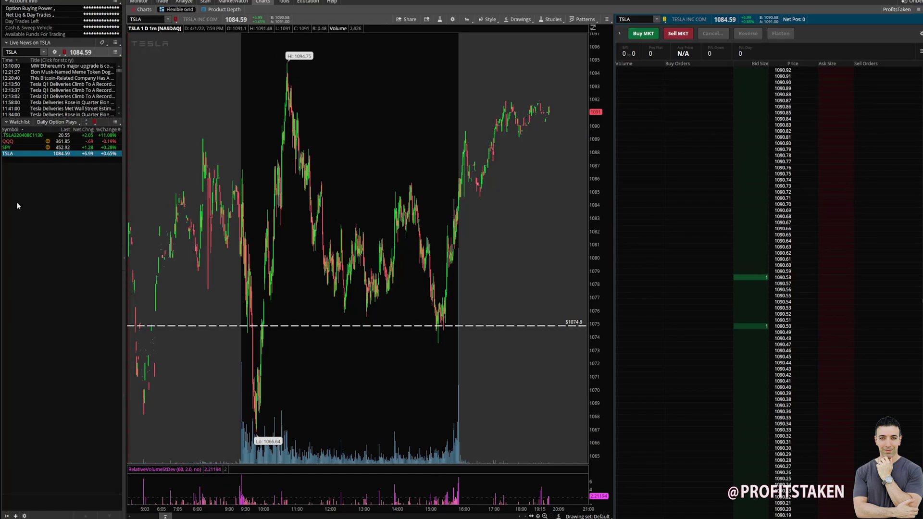
Step: Link the Daily Option Plays watchlist to yellow and load the .TSLA220408C1130 call into the price ladder
left_click(94, 123)
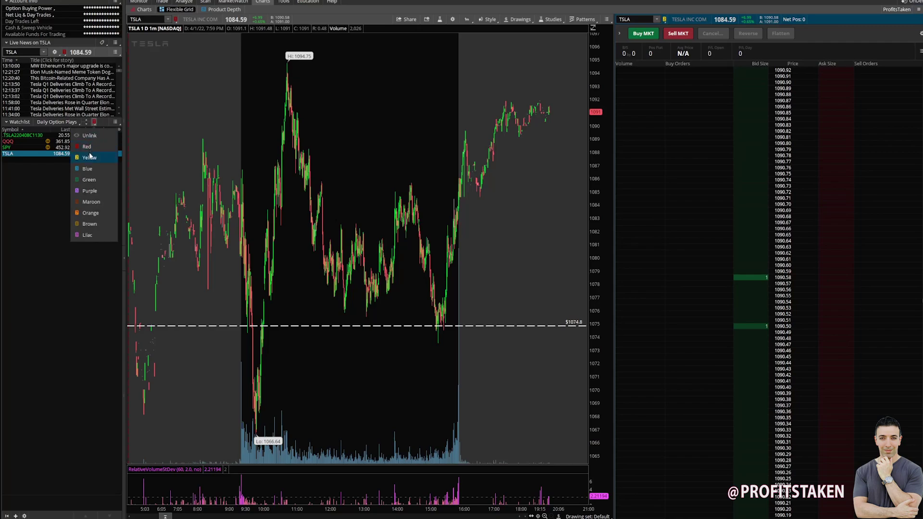
left_click(90, 158)
left_click(31, 136)
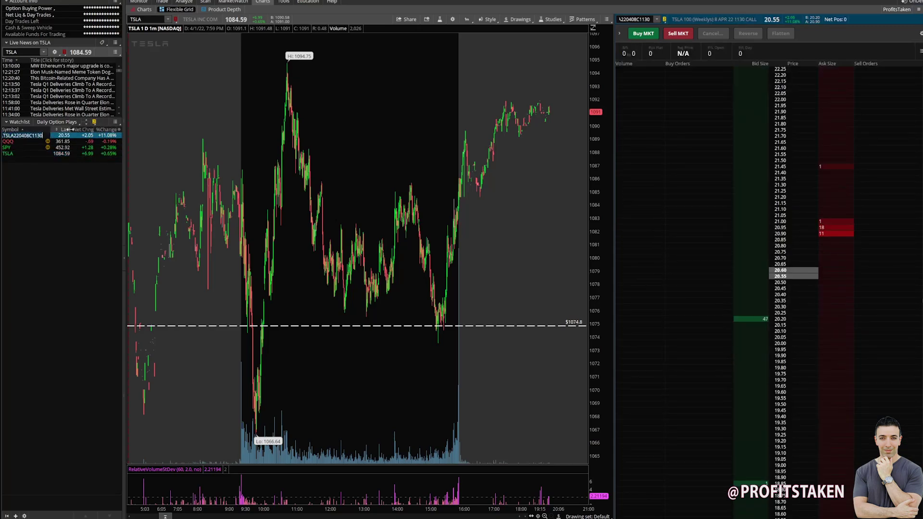
Step: Link the watchlist back to the red group and select TSLA for the main chart
left_click(93, 122)
left_click(87, 147)
left_click(25, 154)
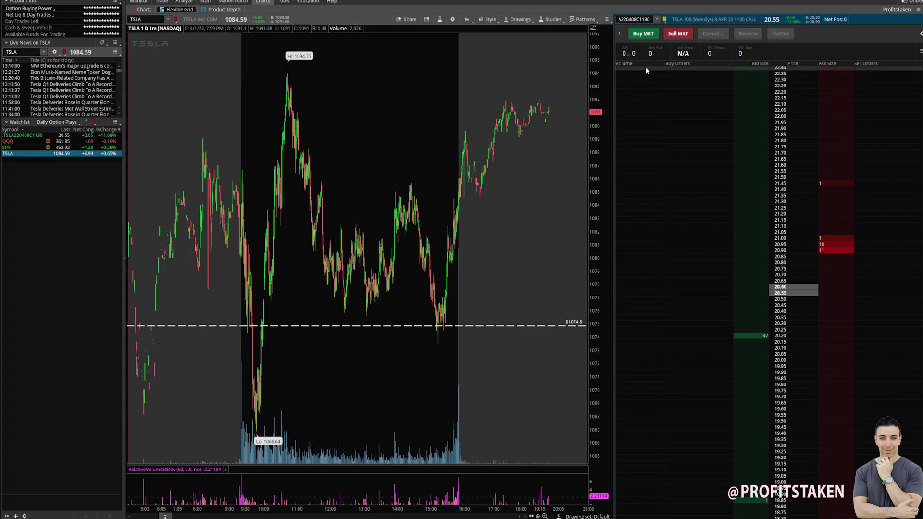
Step: Expand the price ladder's order entry controls, try quantities such as 5 and 3, and set the order quantity to 1
left_click(619, 33)
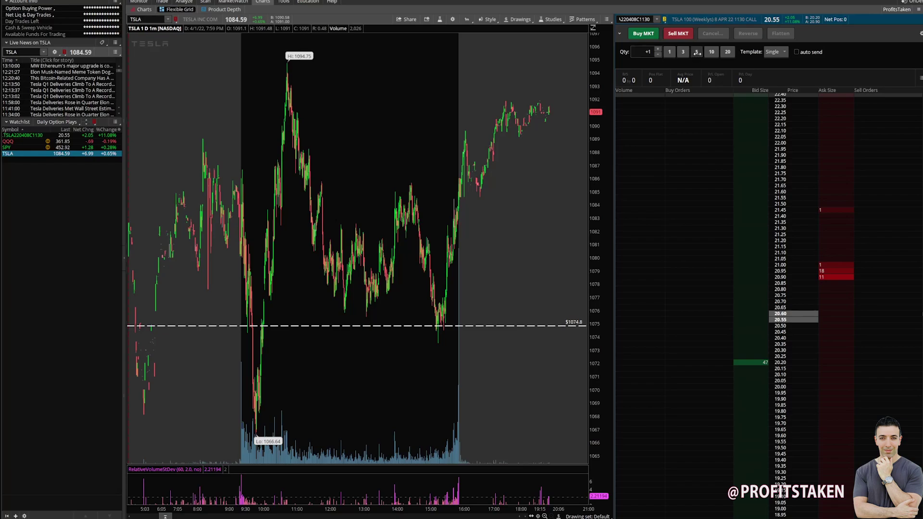
left_click(727, 52)
double_click(647, 51)
type("1")
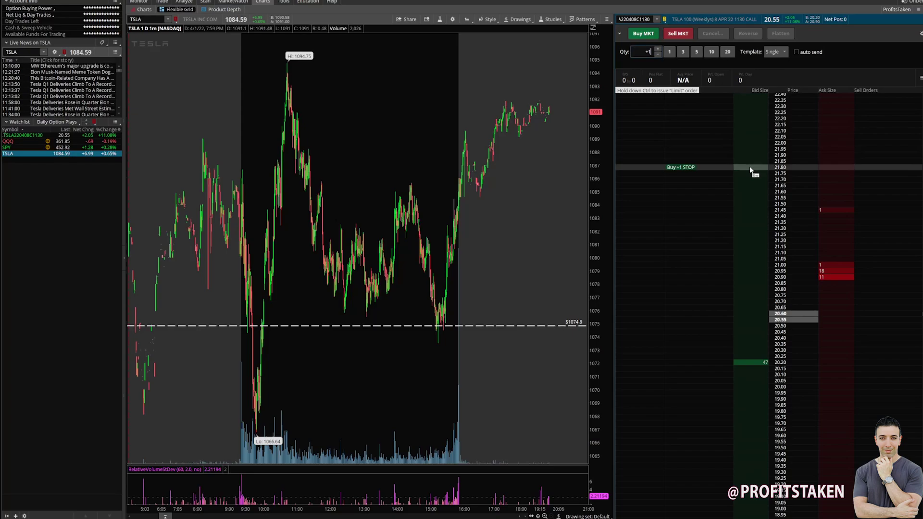
left_click(696, 51)
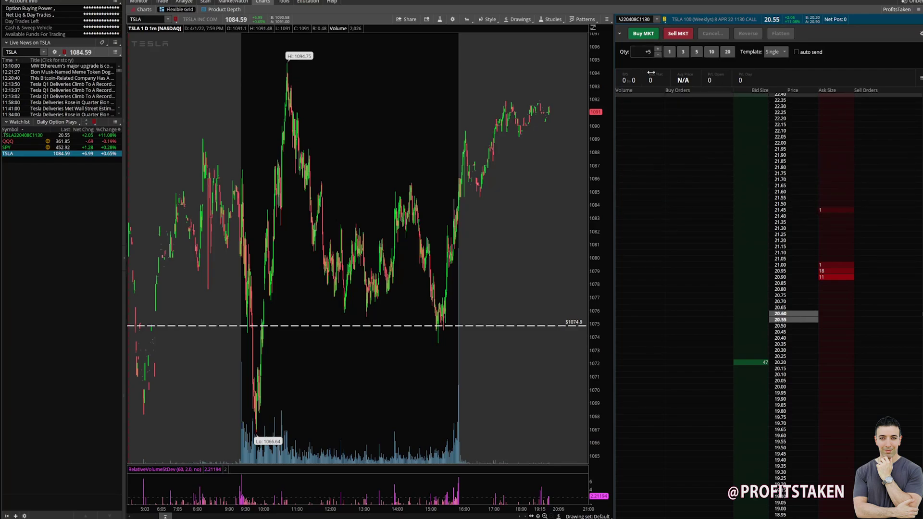
left_click(649, 52)
double_click(658, 54)
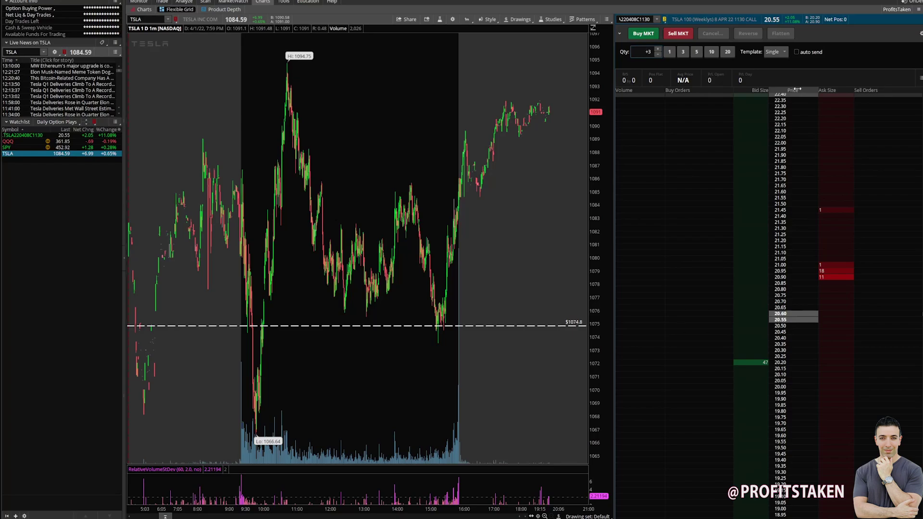
left_click(669, 51)
Step: Apply the TRG w/ bracket order template and preview a buy stop with its bracket orders in the ladder
left_click(776, 51)
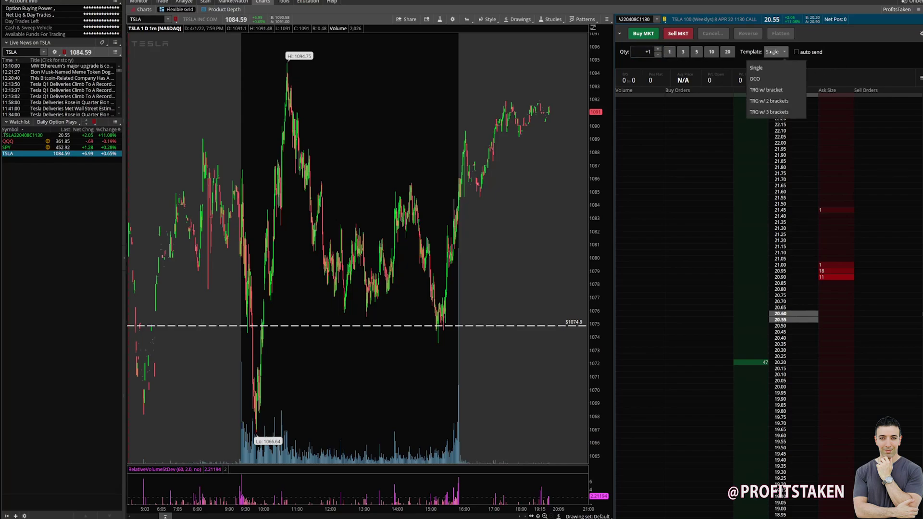
left_click(776, 90)
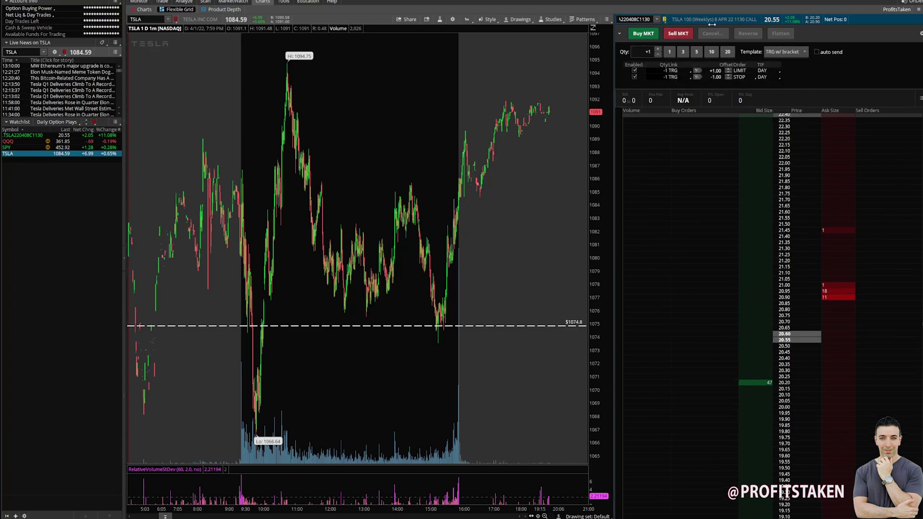
left_click(687, 121)
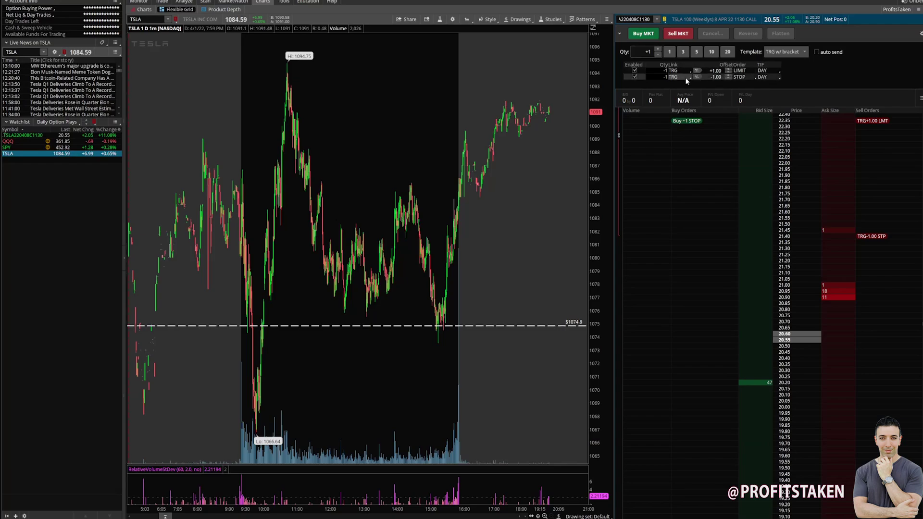
mouse_move(762, 120)
left_mouse_down()
mouse_move(771, 243)
mouse_move(754, 342)
mouse_move(765, 274)
mouse_move(761, 129)
left_mouse_up()
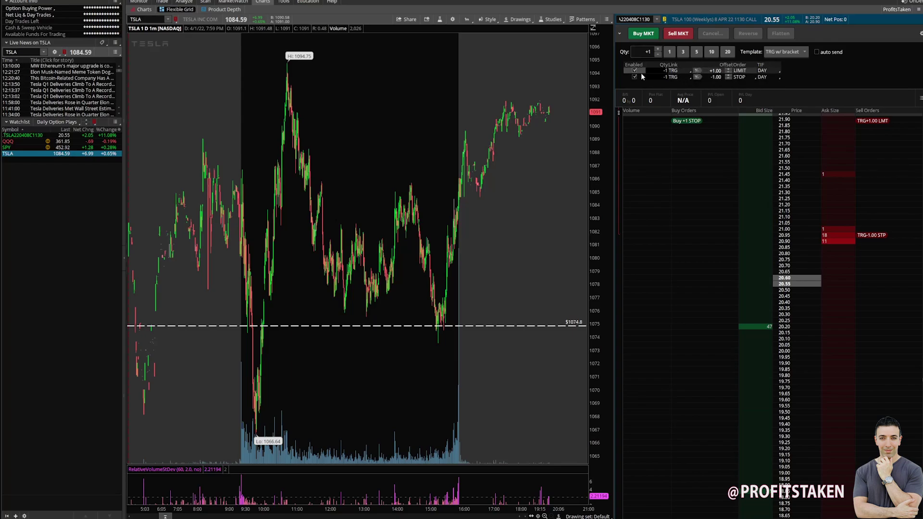
left_click(686, 120)
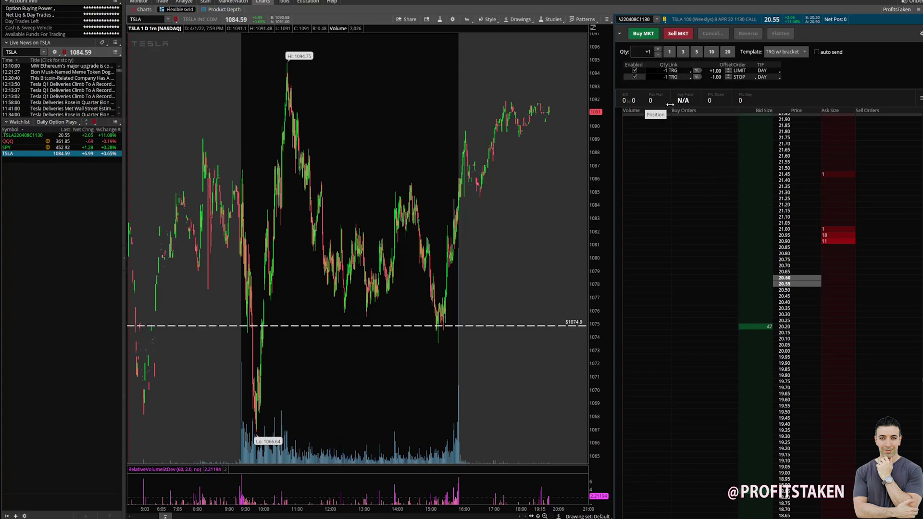
Step: Preview a bracketed buy limit at 20.25 and sell limit at 21.10 in the price ladder, and enable auto send
left_click(745, 198)
left_click_drag(746, 198, 754, 326)
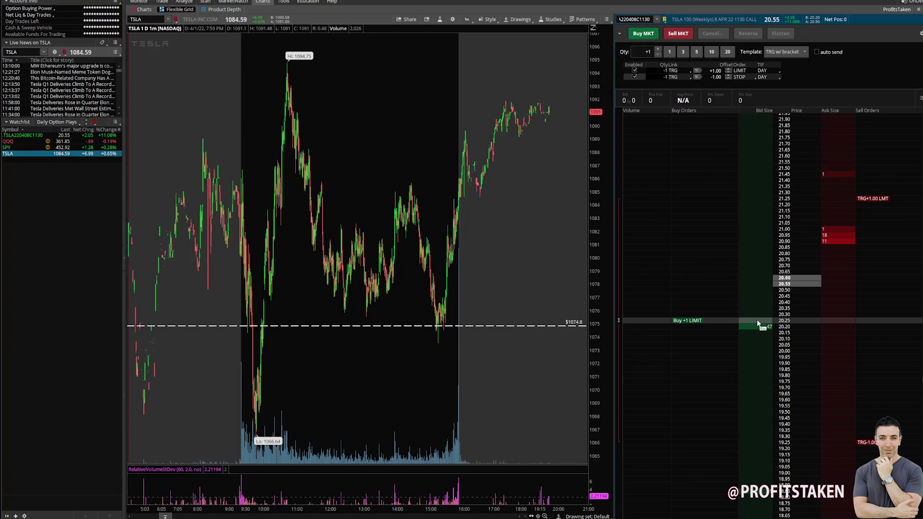
left_click(837, 266)
left_click_drag(837, 267, 837, 231)
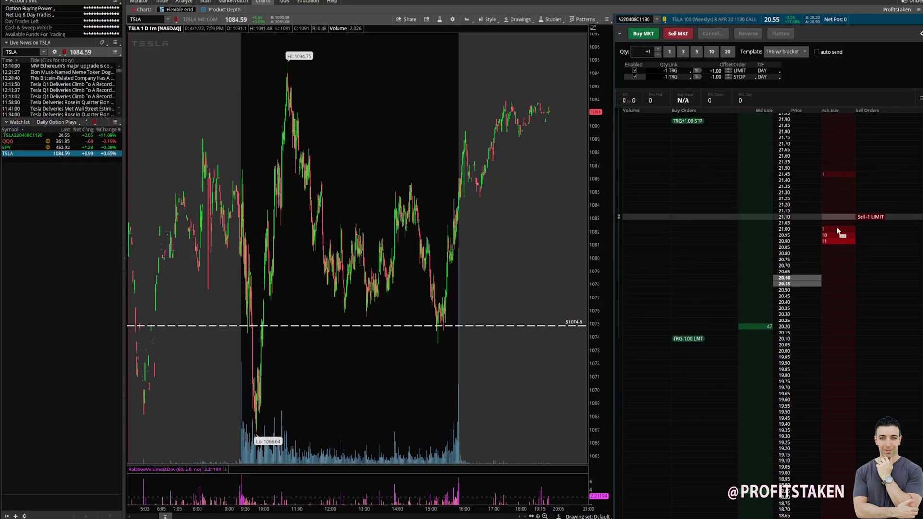
left_click(755, 285)
left_click_drag(755, 285, 758, 319)
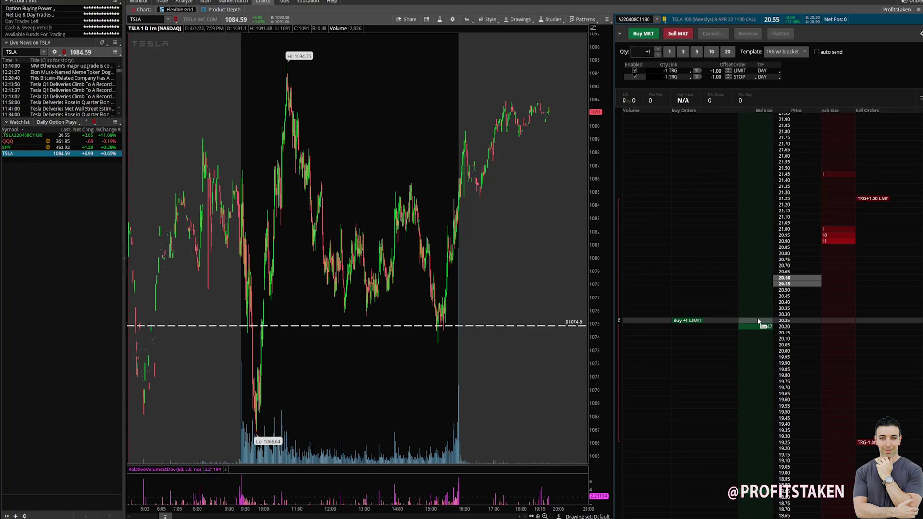
left_click_drag(758, 321, 762, 289)
scroll(764, 287, "down", 5)
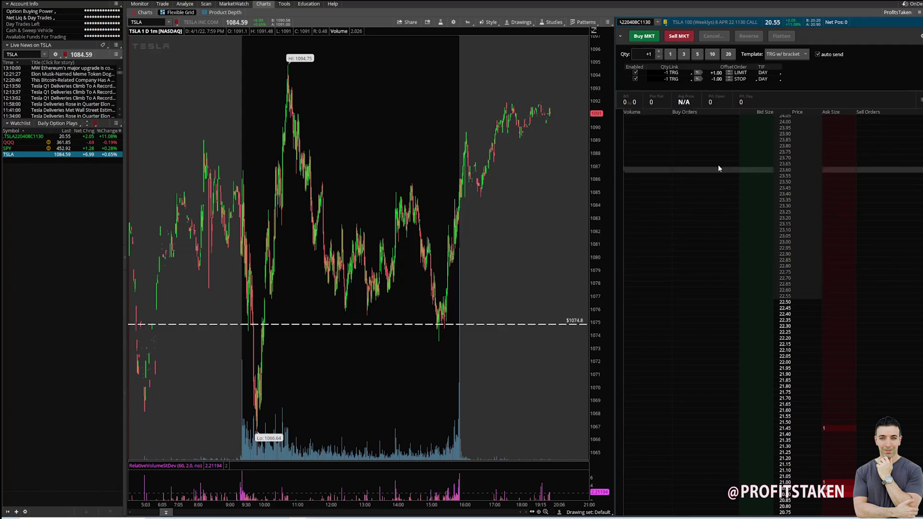
Step: Switch both bracket offsets to percent and set the limit leg to +20% and the stop leg to -10%
left_click(698, 73)
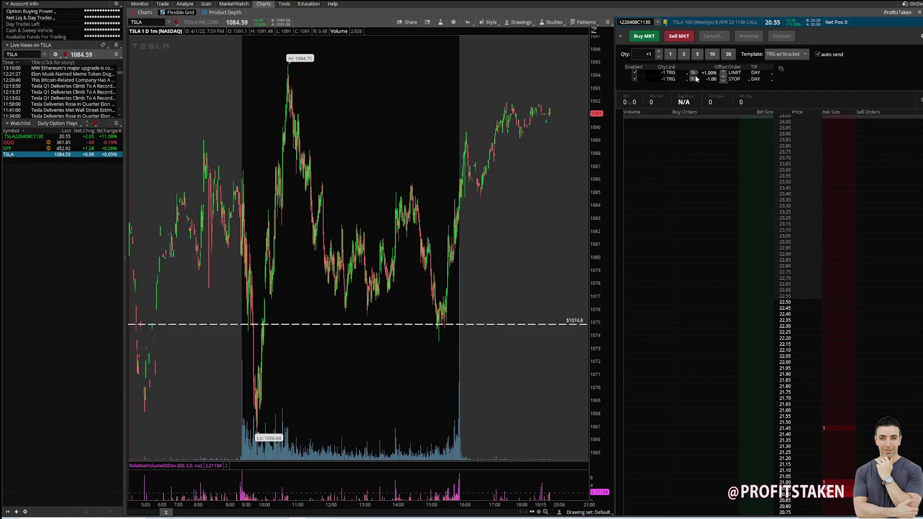
left_click(695, 79)
left_click(695, 79)
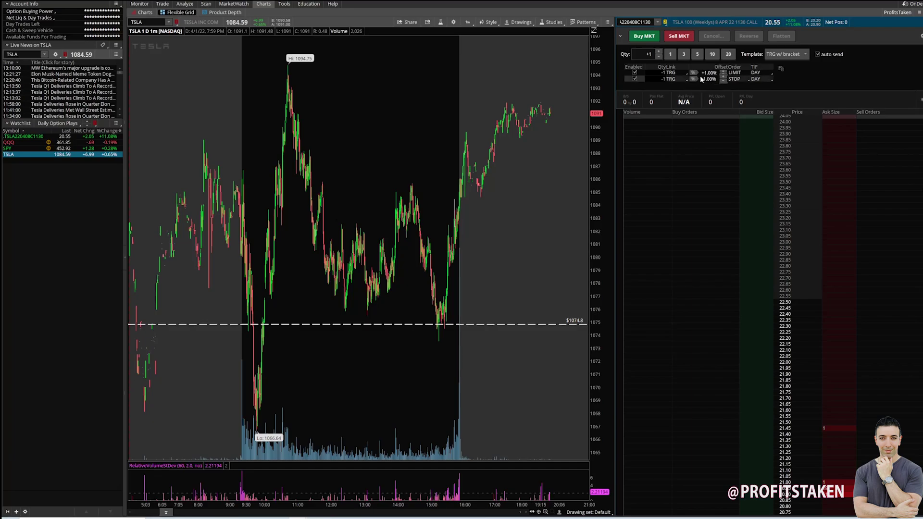
left_click(707, 73)
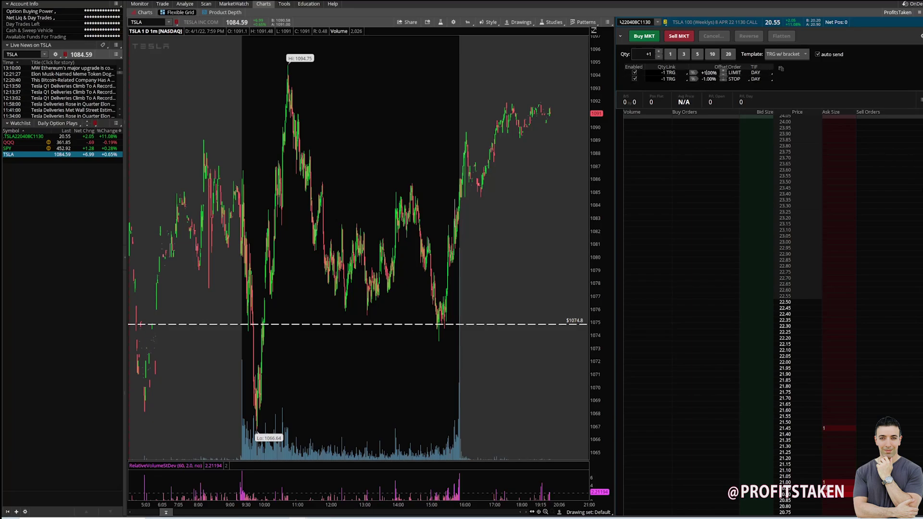
key("BackSpace")
type("20")
left_click(707, 80)
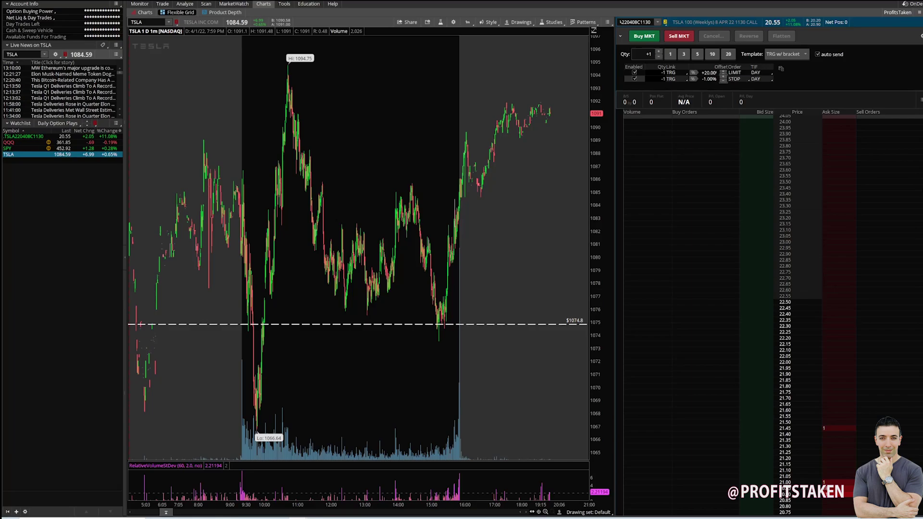
type("0")
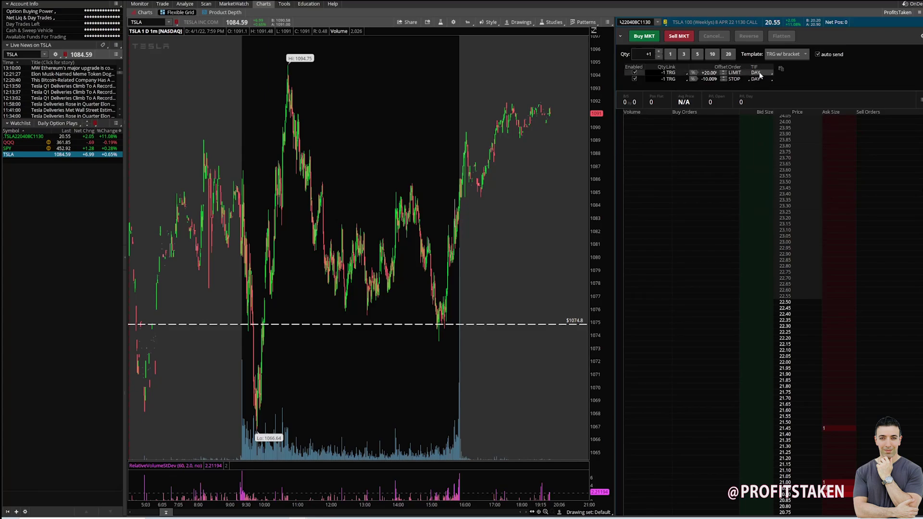
Step: Examine where the percentage bracket's target and stop orders fall for buy entries at different prices along the ladder
scroll(763, 217, "up", 5)
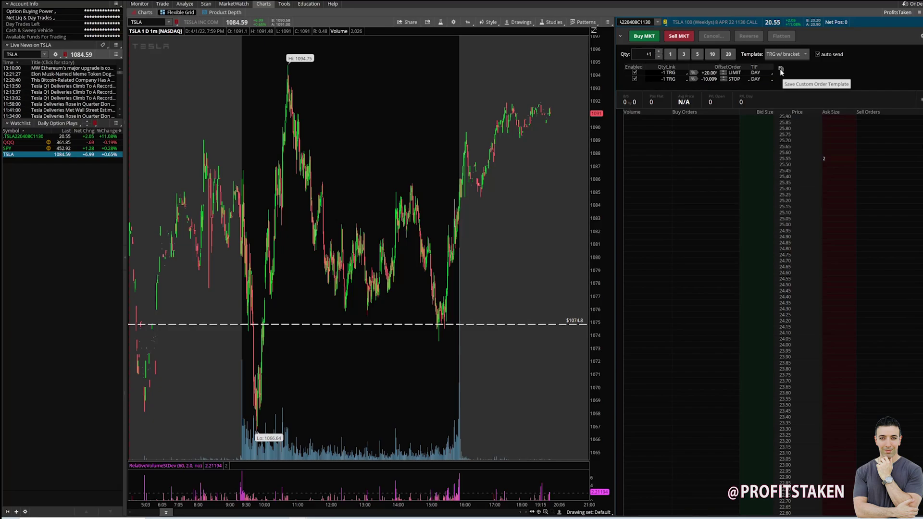
scroll(766, 240, "up", 10)
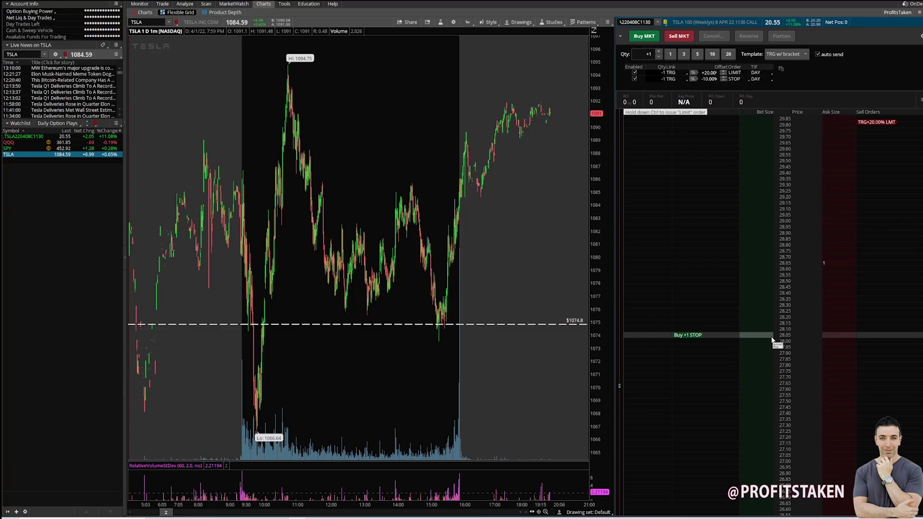
scroll(773, 340, "down", 20)
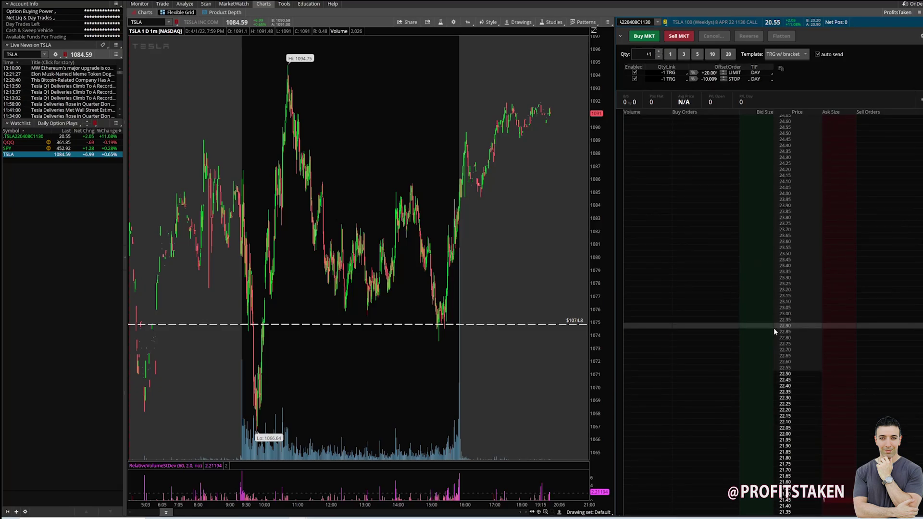
scroll(757, 321, "down", 5)
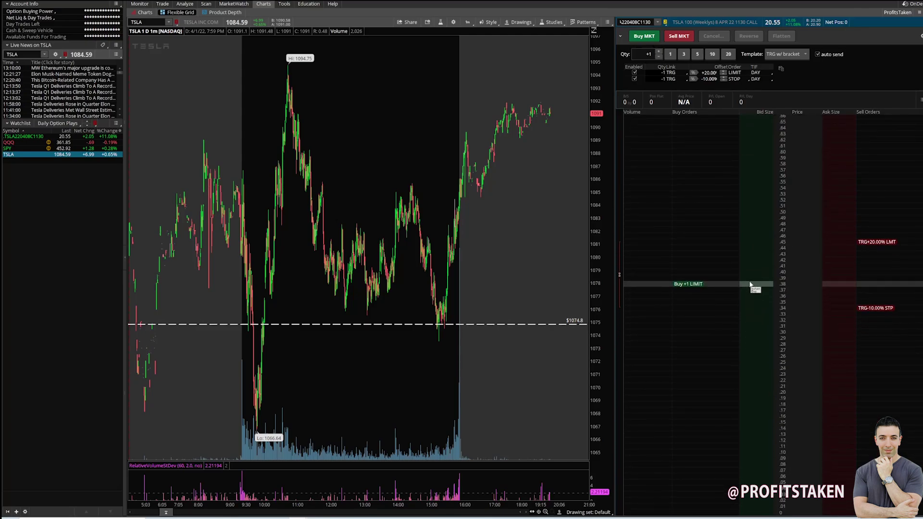
scroll(753, 283, "up", 2)
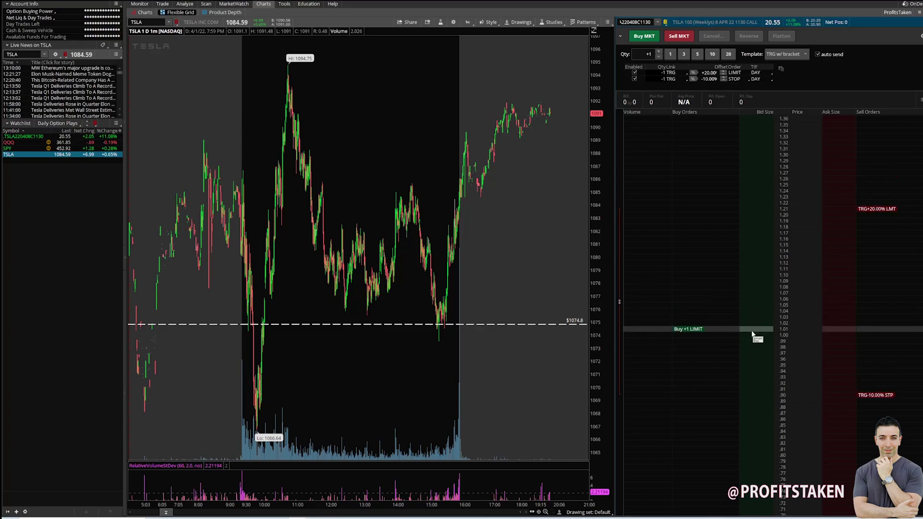
scroll(745, 193, "up", 3)
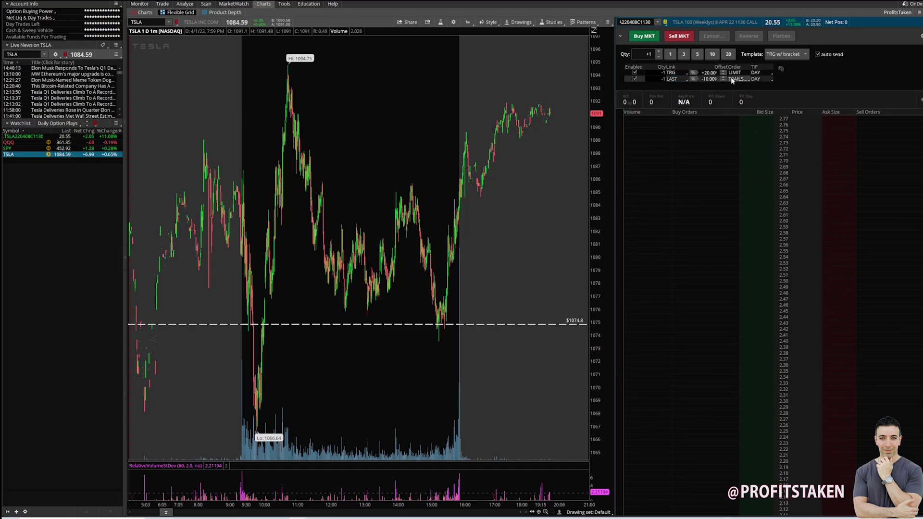
Step: Set the -10% bracket leg's order type to STOP and view its time-in-force options, keeping DAY
left_click(743, 79)
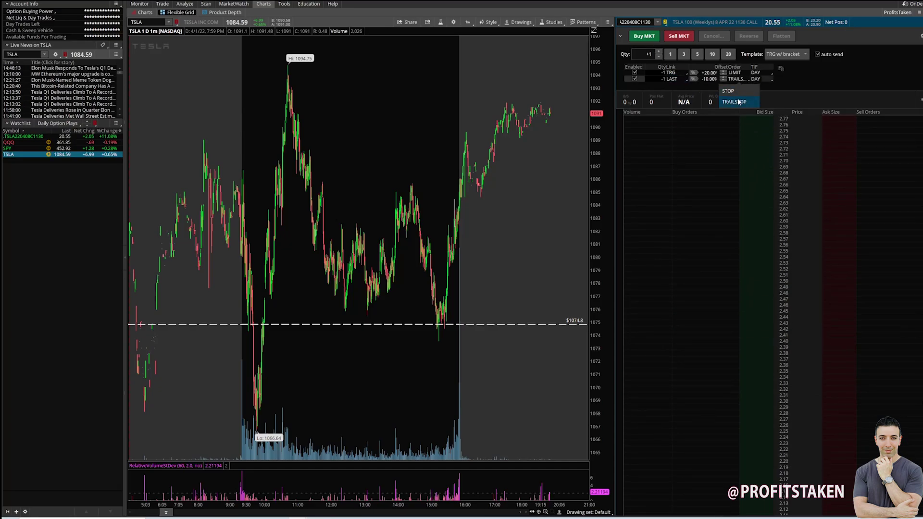
left_click(739, 91)
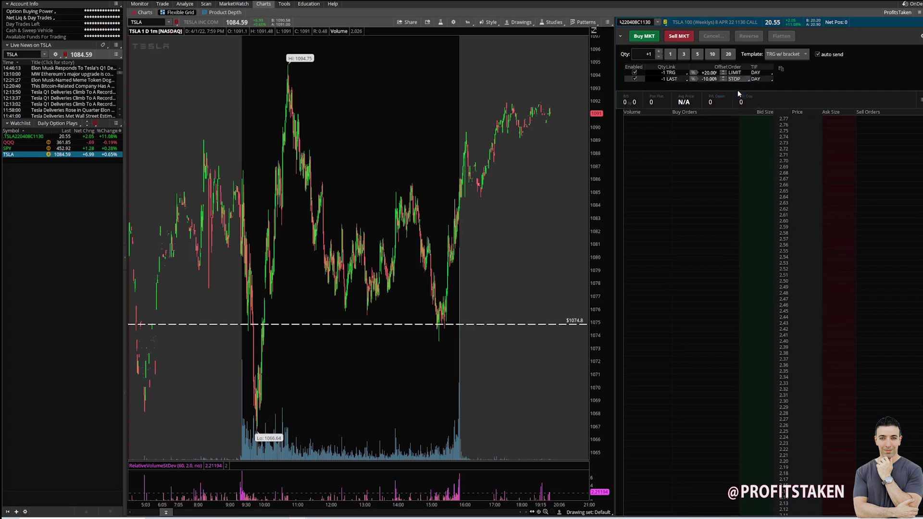
left_click(762, 78)
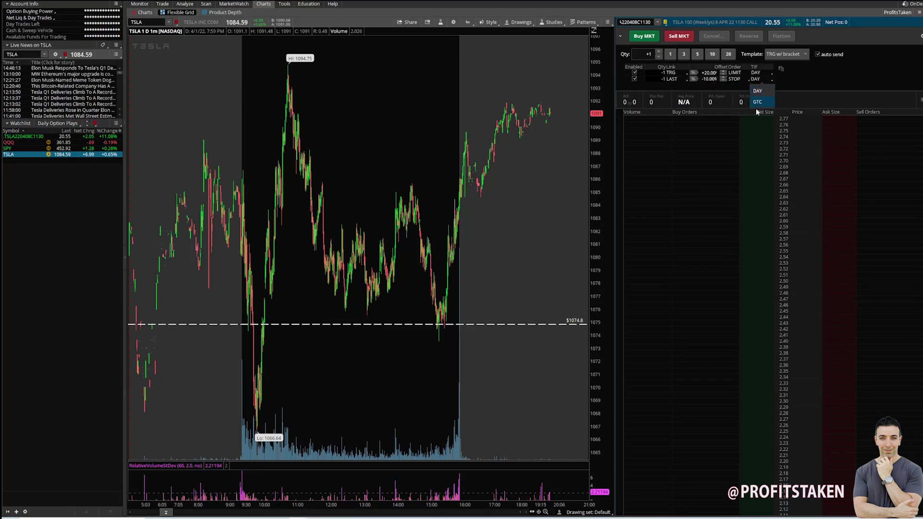
left_click(795, 84)
Step: Examine the option's price ladder and preview a bracketed sell limit at 32.55
scroll(781, 174, "up", 15)
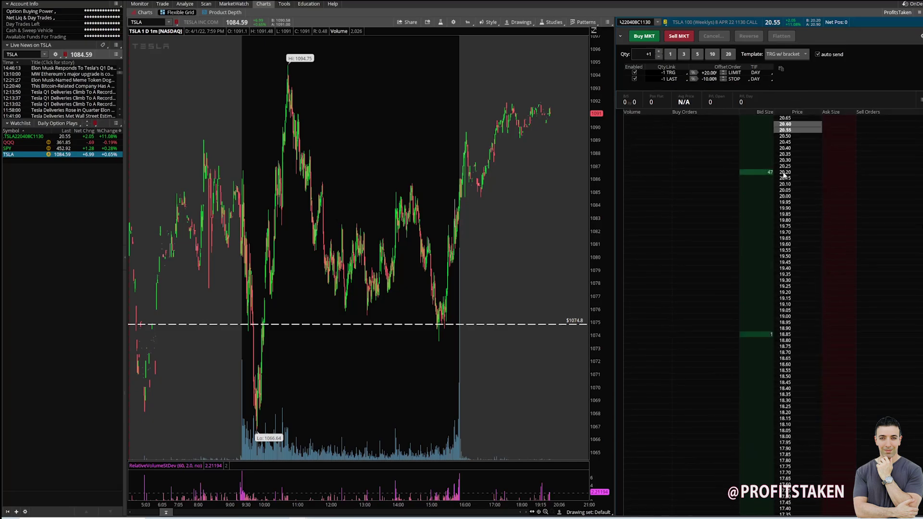
scroll(781, 174, "down", 5)
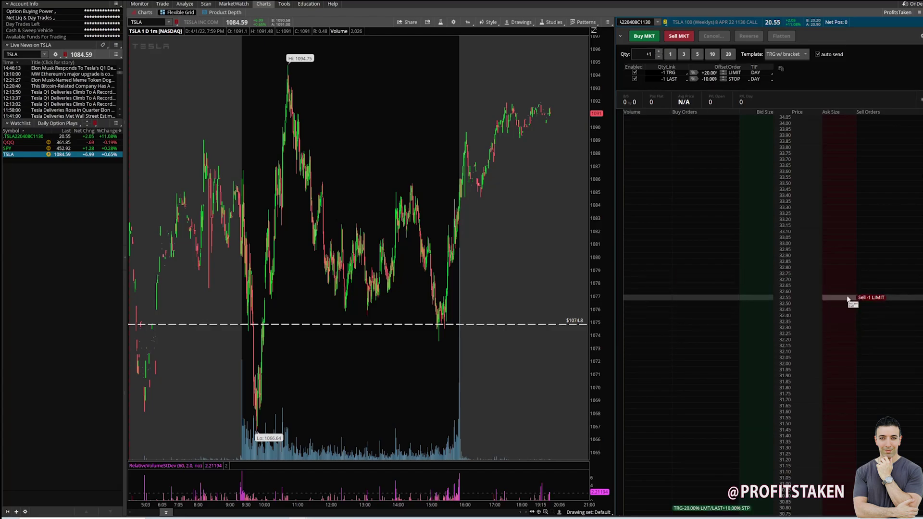
scroll(726, 229, "up", 10)
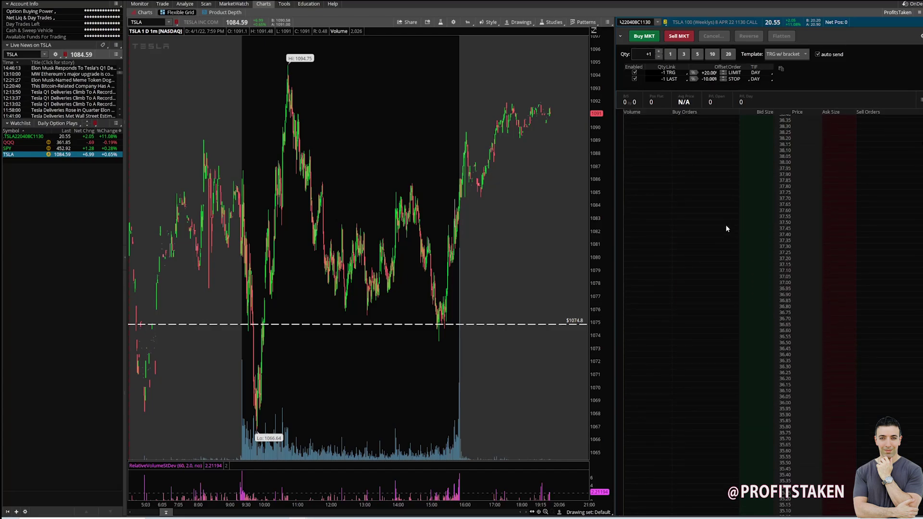
Step: Save the current bracket configuration as an order template named "Day Trading"
left_click(791, 55)
left_click(846, 82)
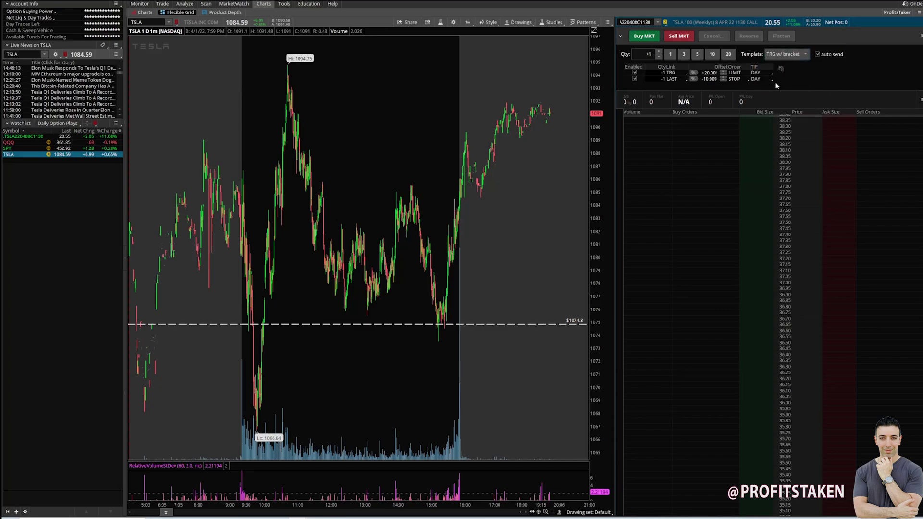
left_click(782, 70)
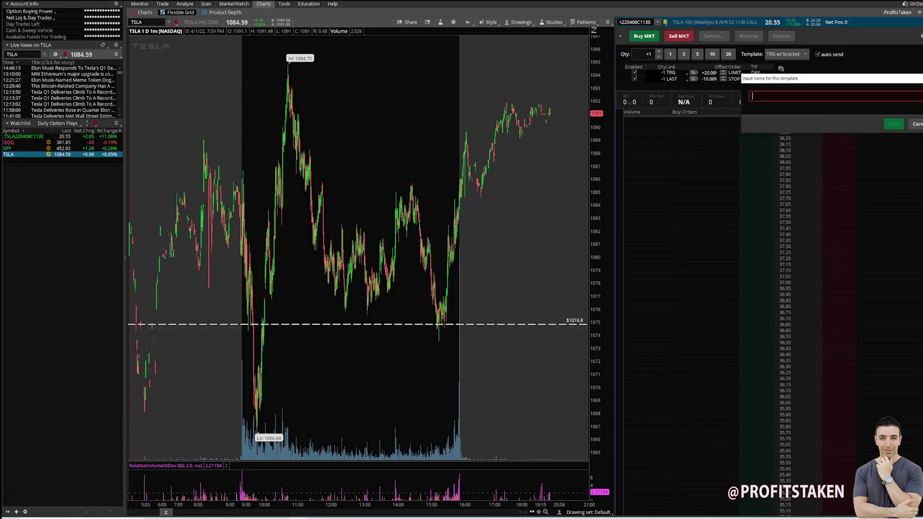
type("Day Trading")
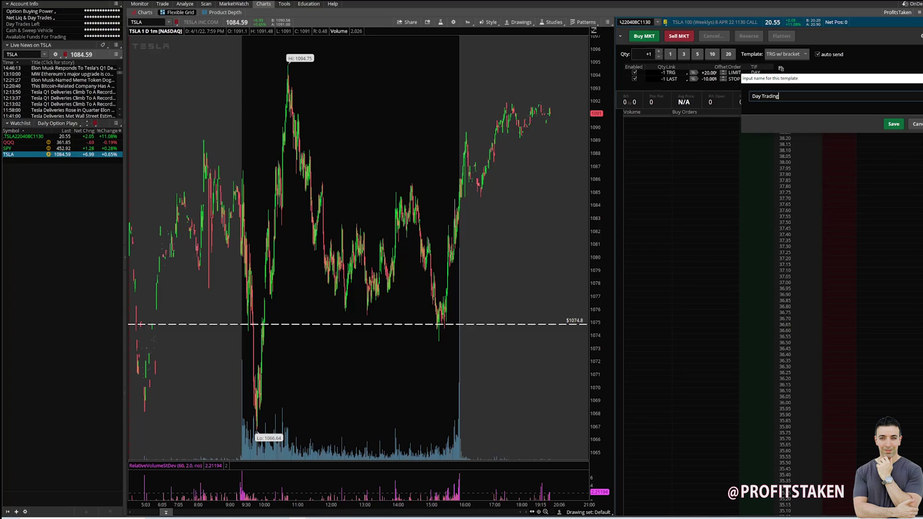
key("Return")
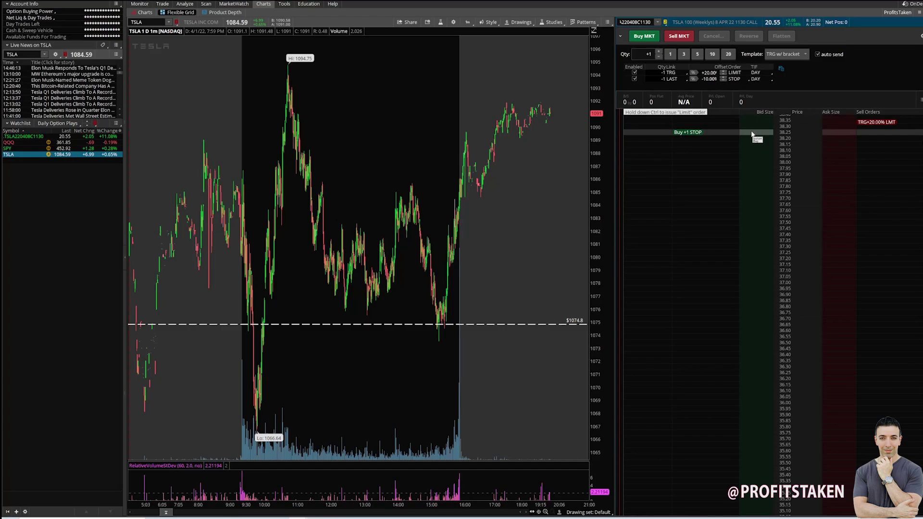
Step: Bring the ladder back to the current price and review the link reference options of the bracket legs
scroll(731, 235, "up", 3)
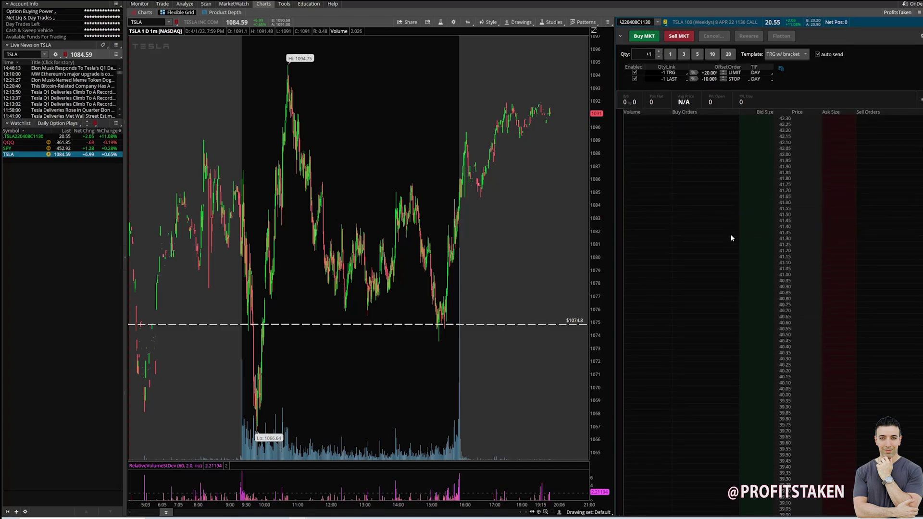
scroll(750, 239, "down", 10)
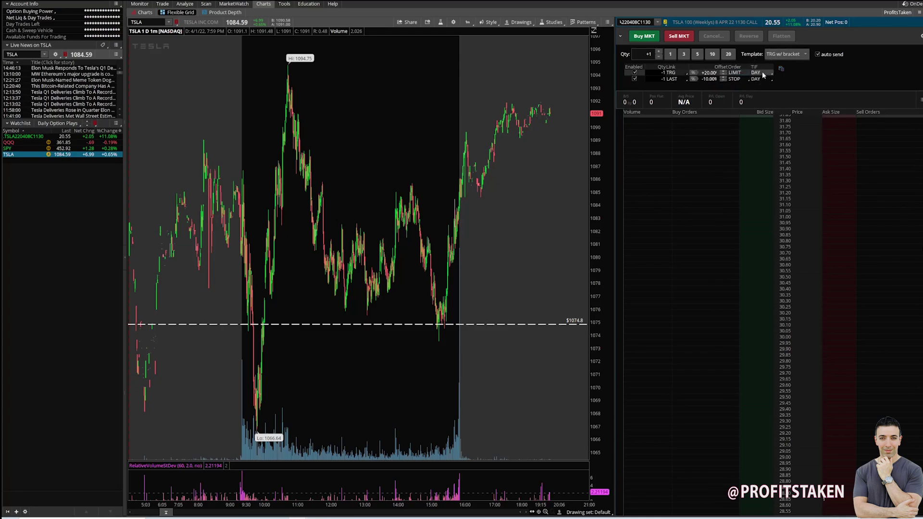
left_click(683, 72)
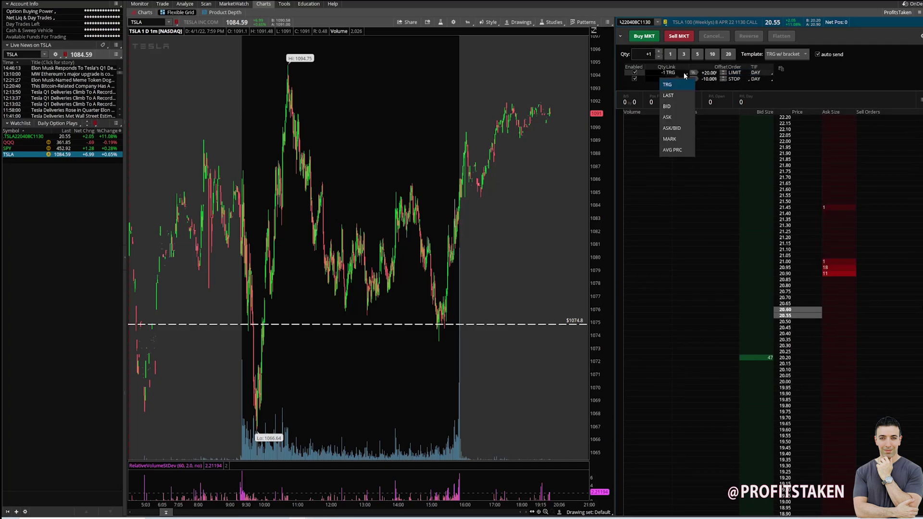
left_click(684, 72)
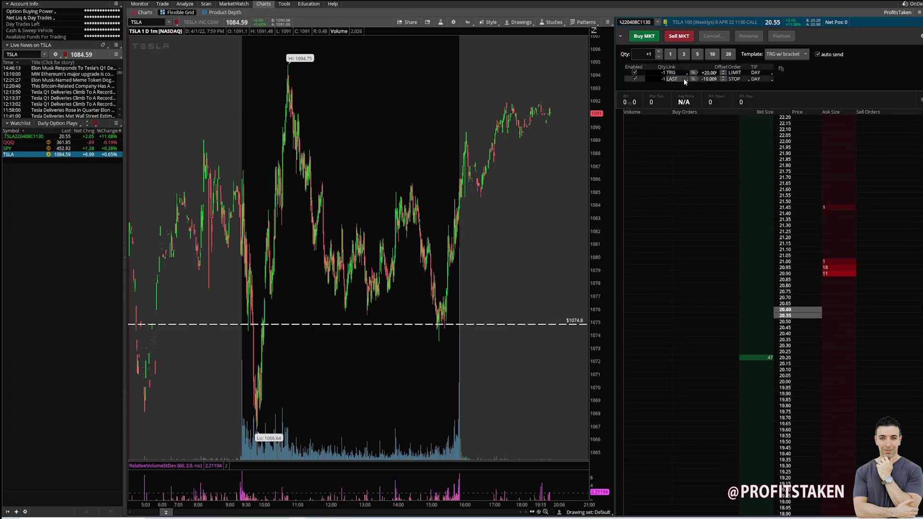
left_click(685, 79)
left_click(683, 78)
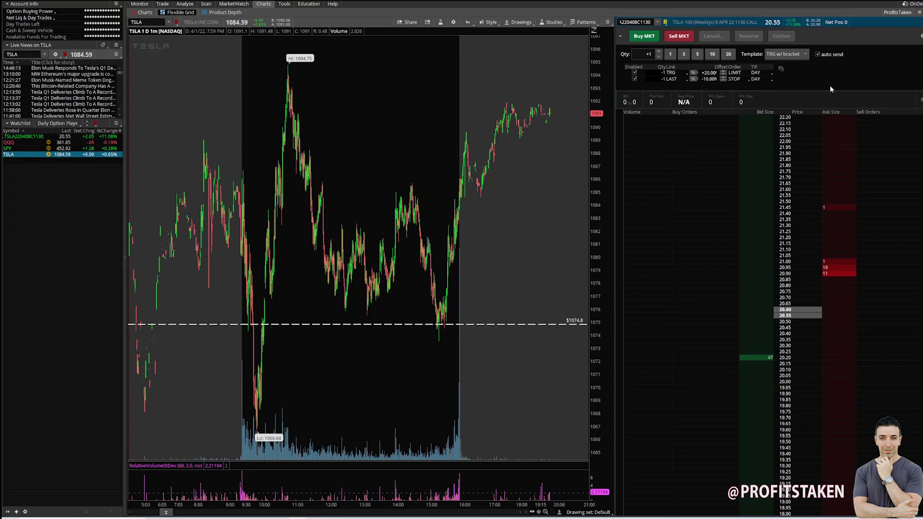
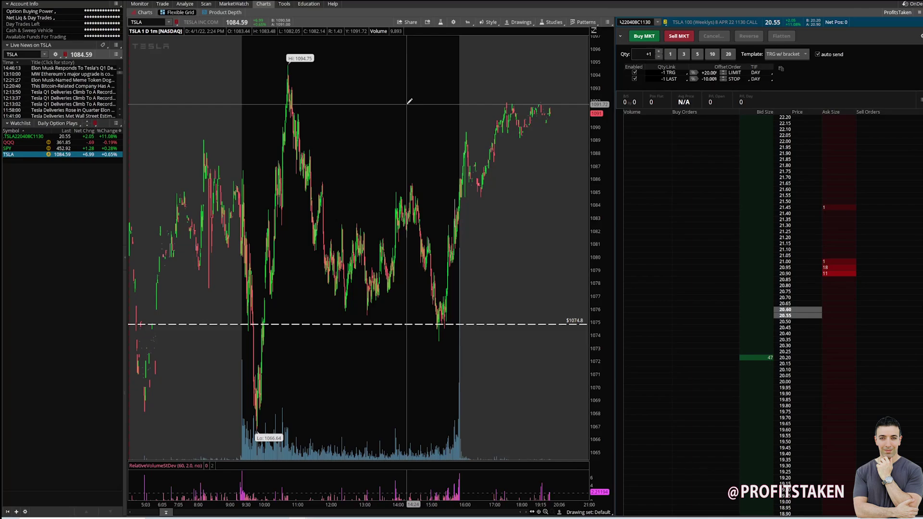
Step: Preview bracketed buy limit orders at 20.20 and 20.30 in the price ladder
left_click(766, 272)
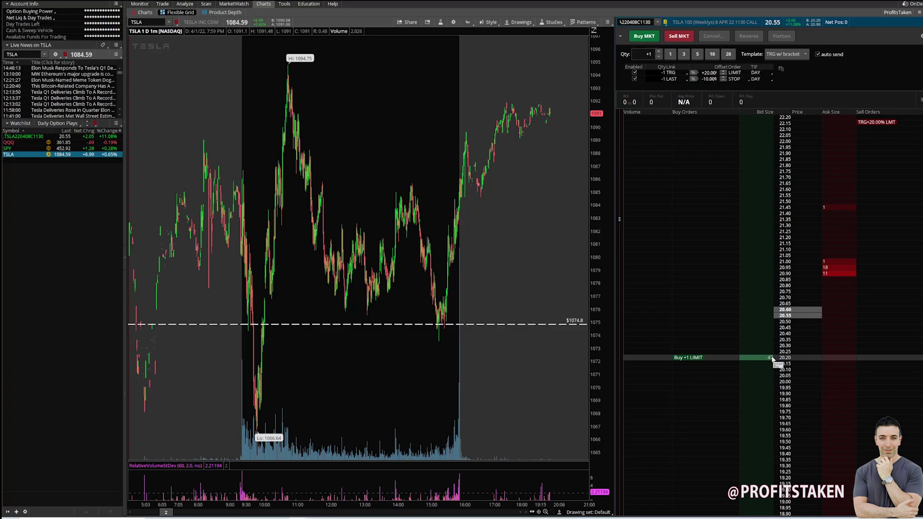
left_click_drag(773, 358, 754, 347)
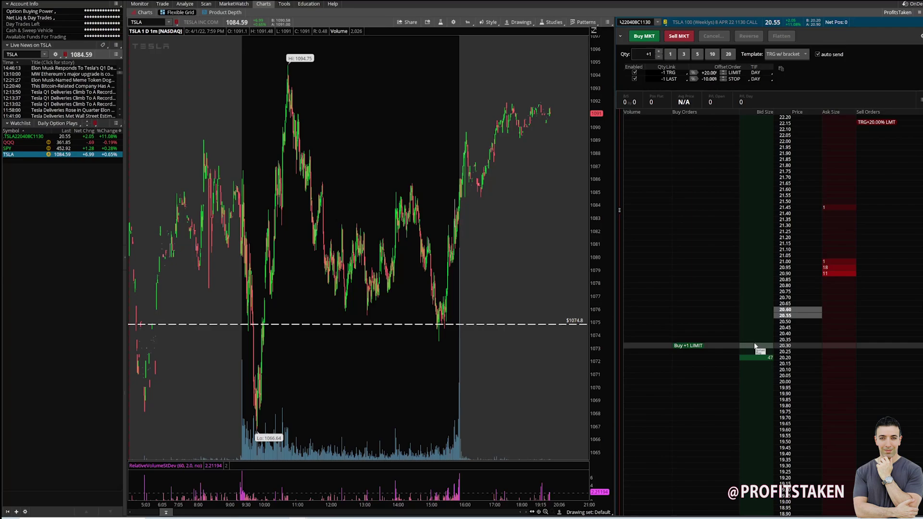
left_click_drag(755, 346, 816, 123)
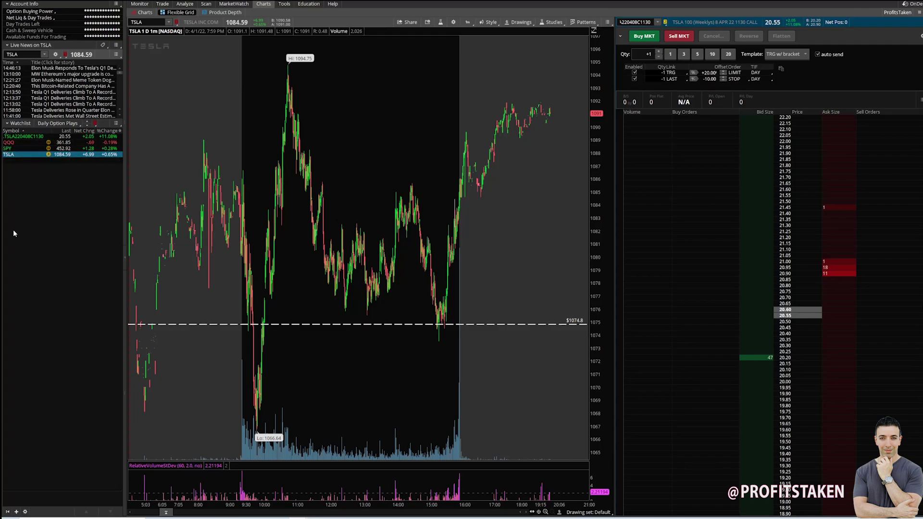
Step: View the link colors available for the watchlist gadget without changing its current link
left_click(95, 123)
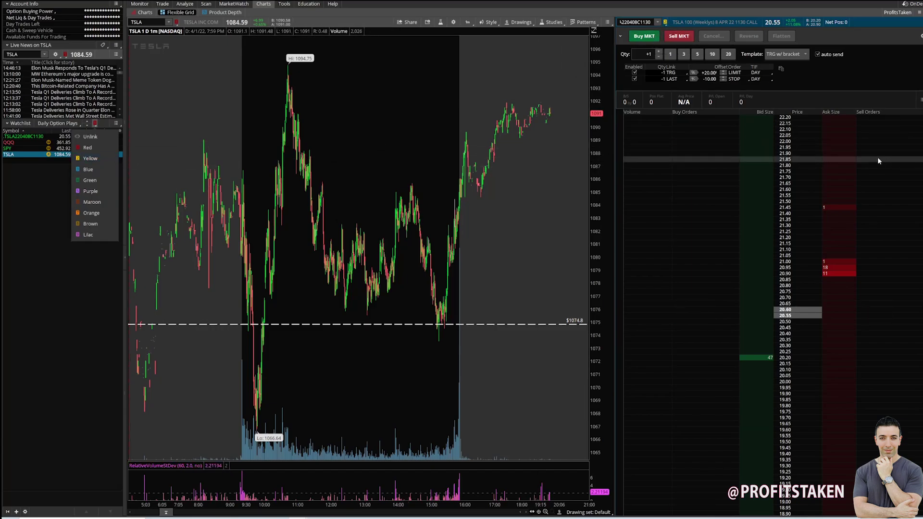
left_click(79, 257)
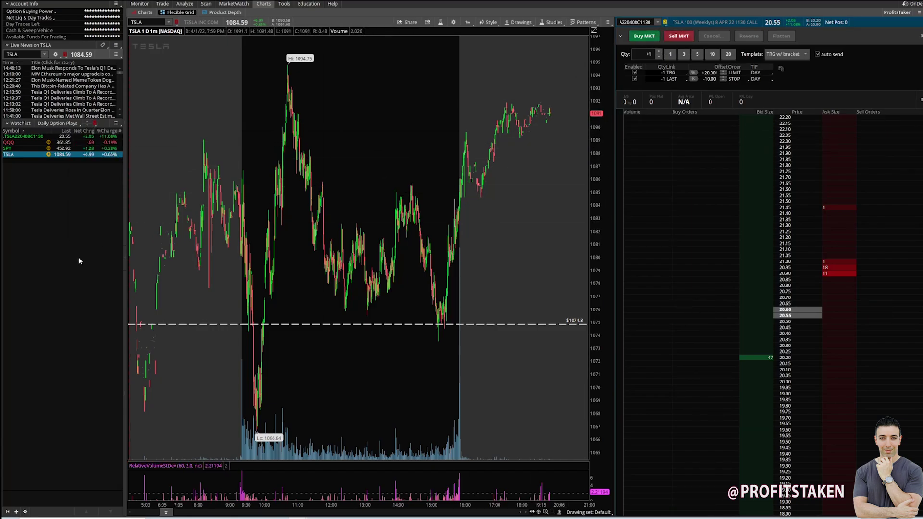